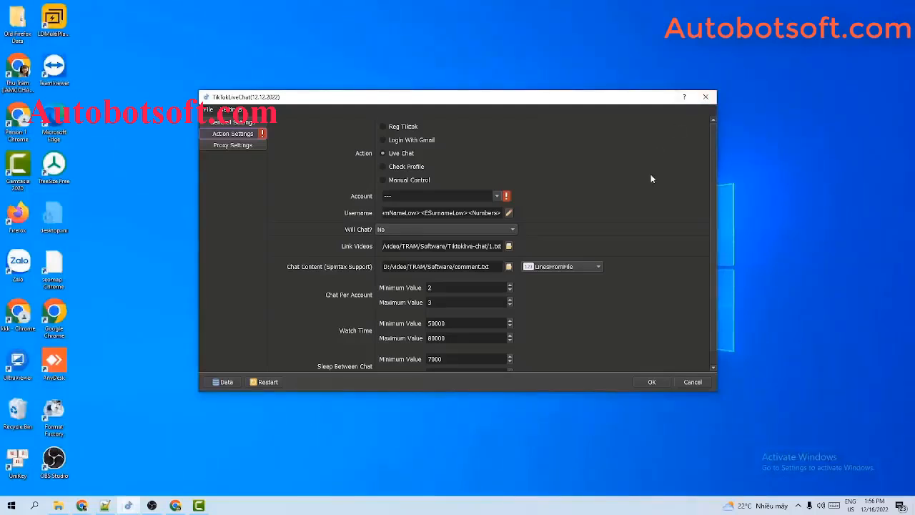
Show the General Settings page with Run 99999999, 2 threads and manual captcha No
left_click(243, 124)
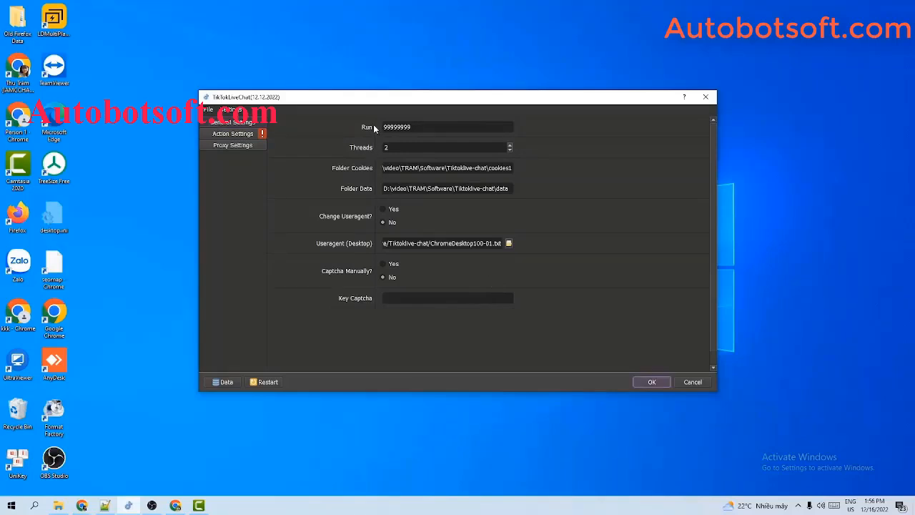
Change Run to 1000 and Threads to 3 in General Settings
left_click(423, 126)
double_click(425, 127)
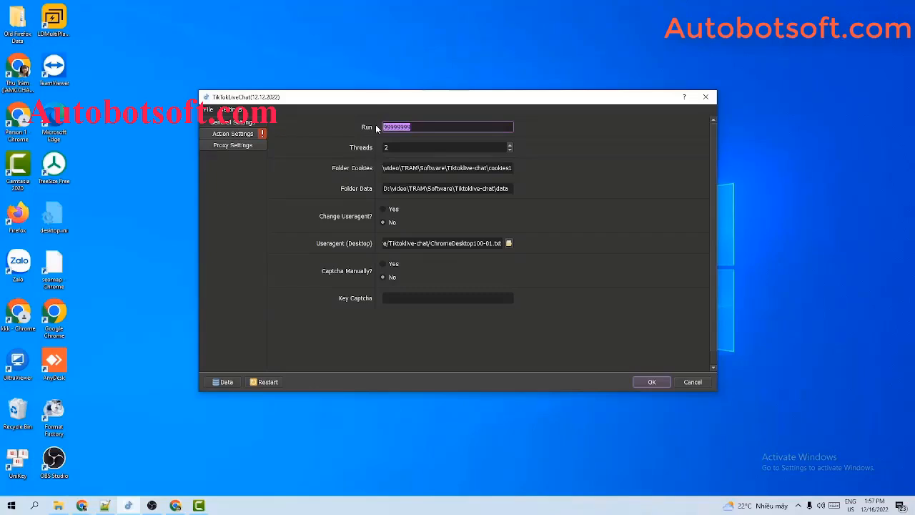
type("1000")
left_click(444, 148)
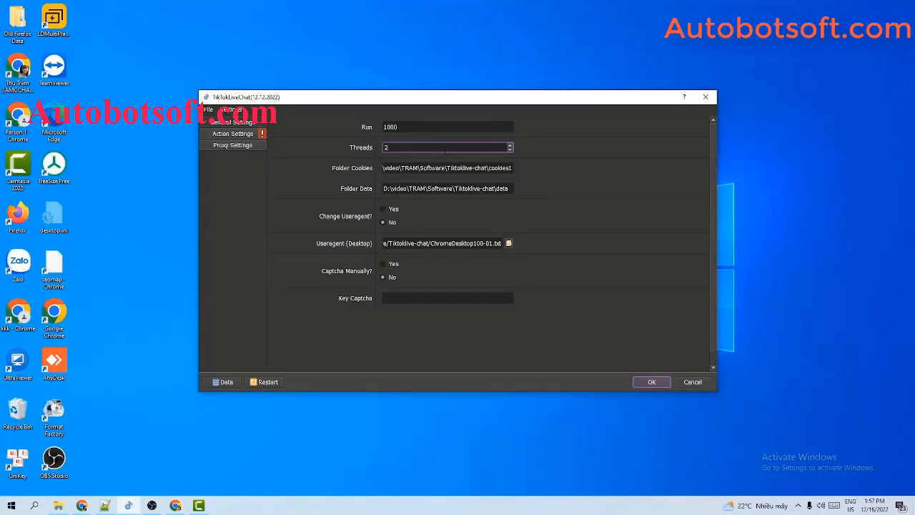
left_click_drag(393, 147, 381, 147)
type("3")
left_click(392, 168)
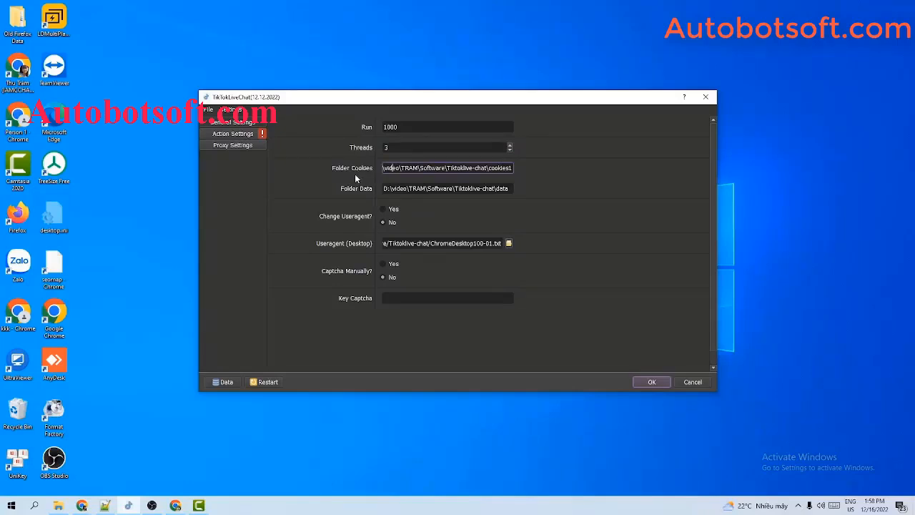
Create a folder named cookies inside D:\Qnisoft and open it
left_click(60, 506)
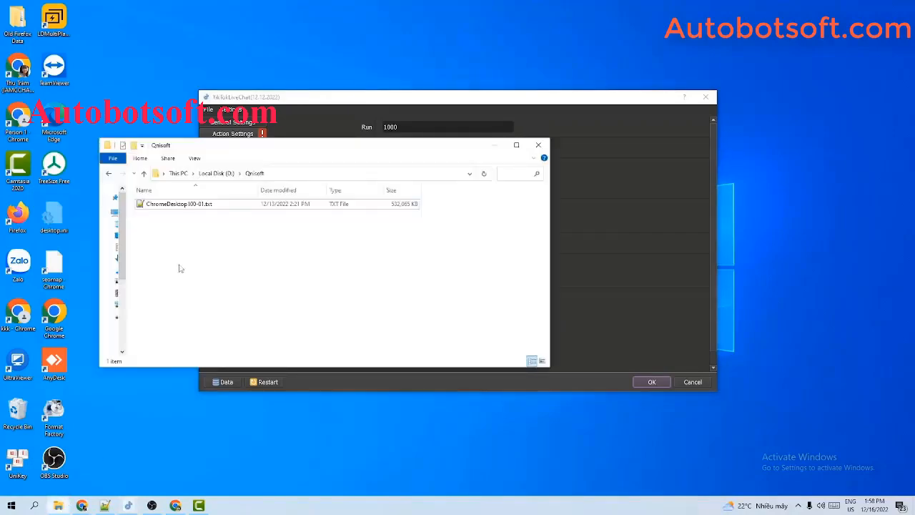
right_click(183, 248)
mouse_move(205, 379)
left_click(329, 381)
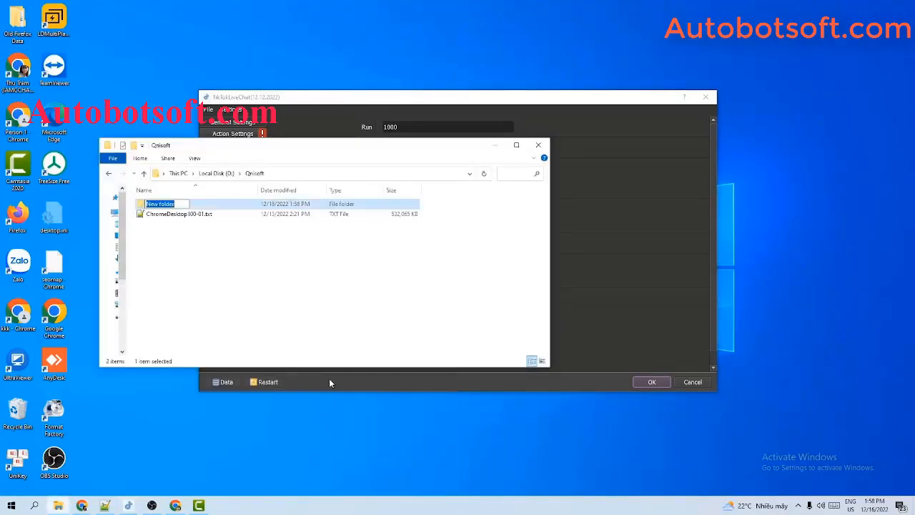
type("cookies")
key("Return")
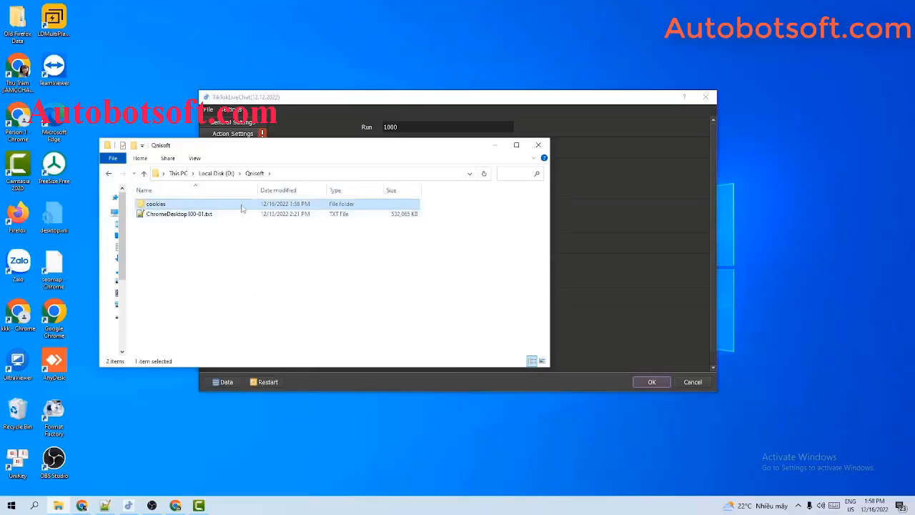
double_click(244, 205)
Paste the path D:\Qnisoft\cookies into the Folder Cookies field
left_click(316, 173)
key("ctrl+c")
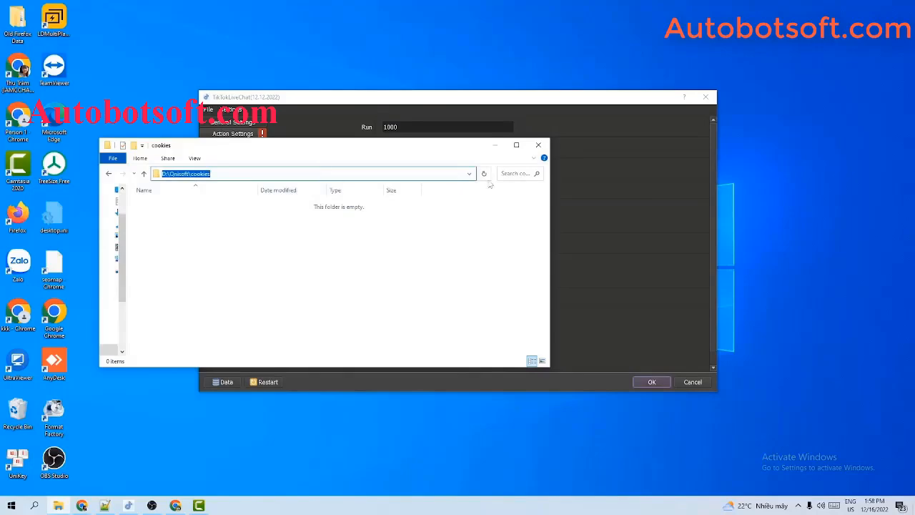
left_click(629, 190)
triple_click(406, 168)
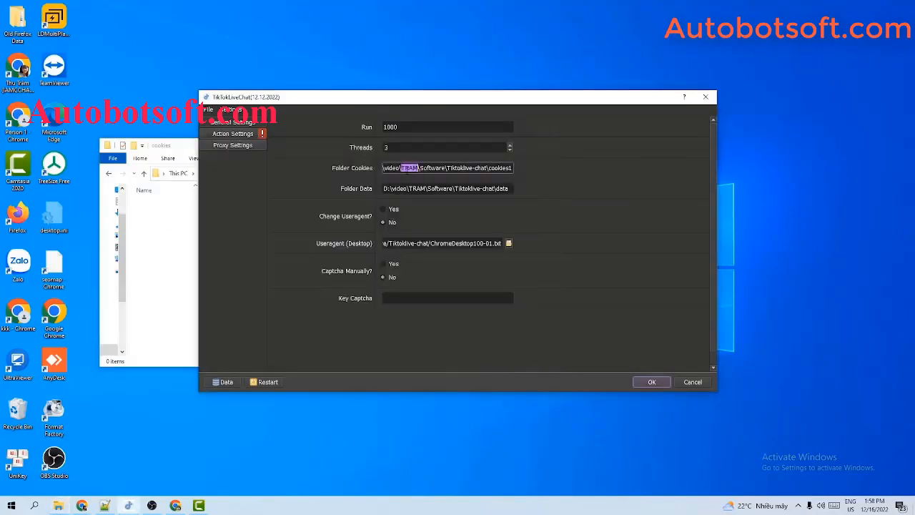
key("ctrl+v")
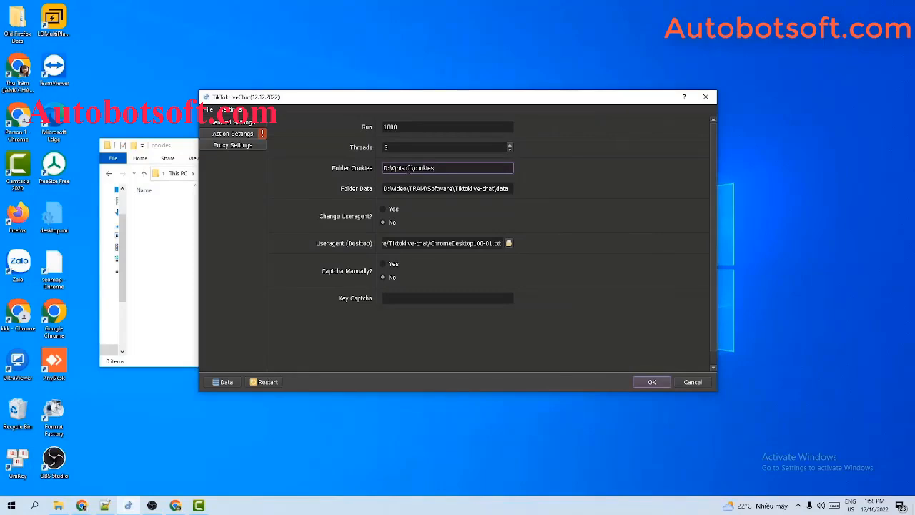
left_click(153, 247)
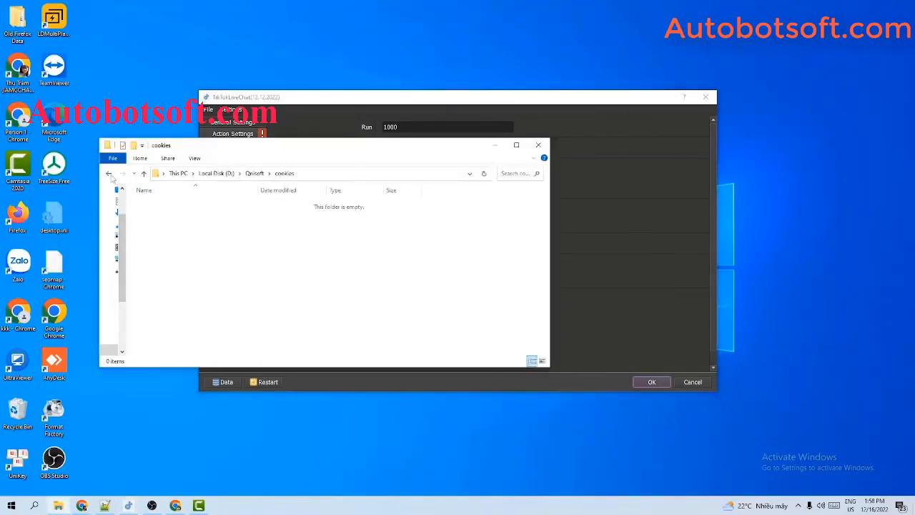
left_click(110, 175)
right_click(206, 233)
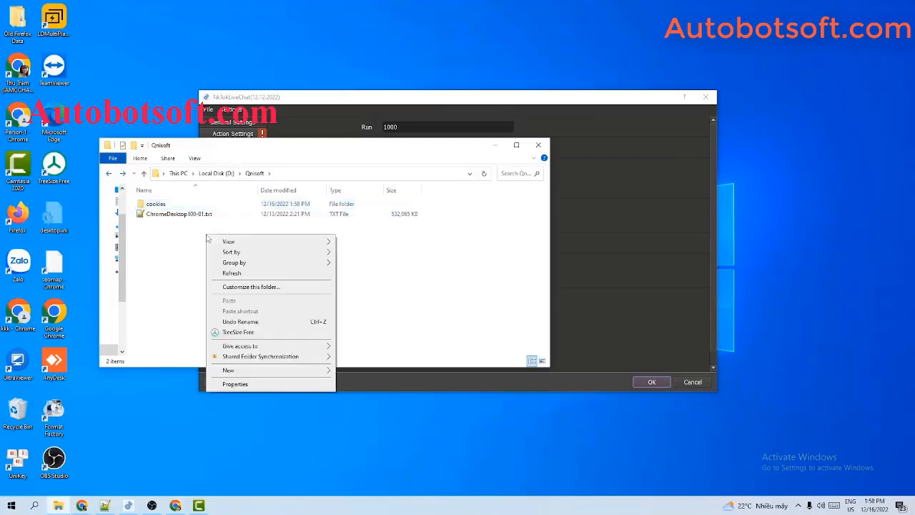
left_click(561, 228)
left_click_drag(175, 143, 135, 163)
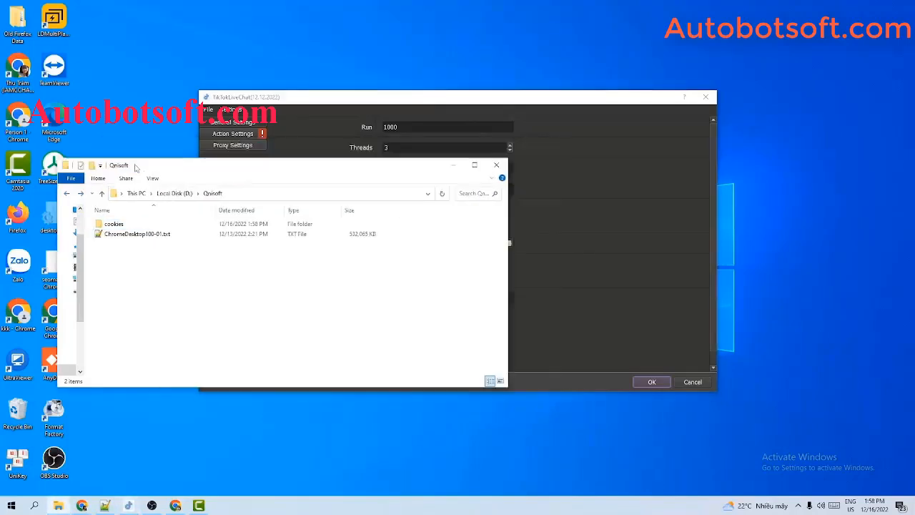
left_click(532, 200)
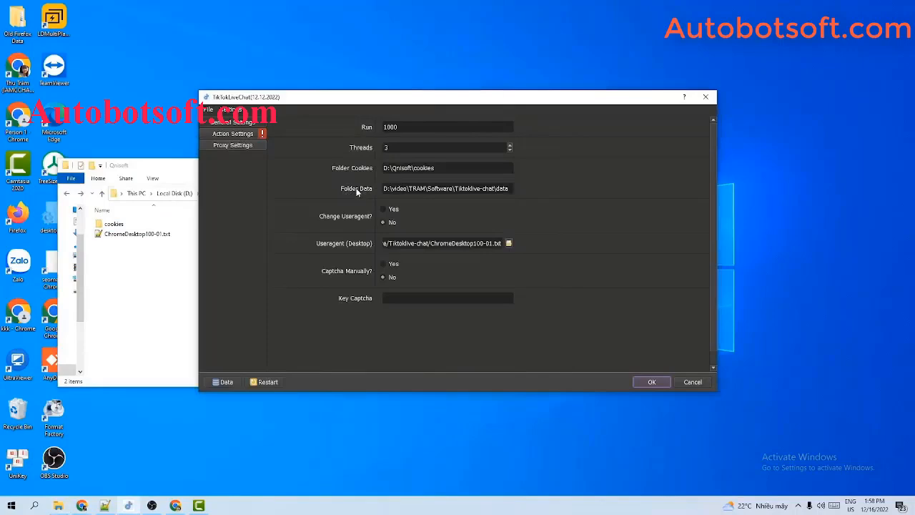
Create a folder named data inside D:\Qnisoft and open it
left_click(141, 269)
right_click(141, 269)
mouse_move(163, 401)
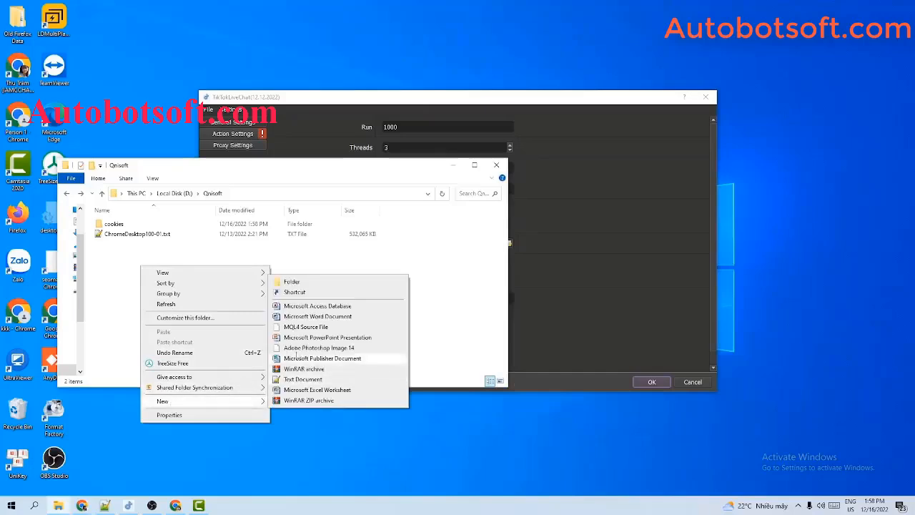
left_click(292, 282)
type("d")
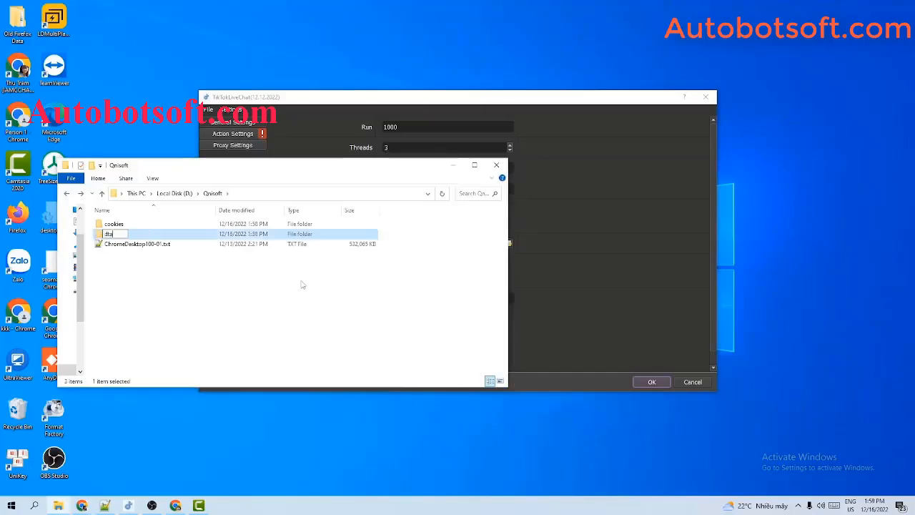
type("ata")
key("Return")
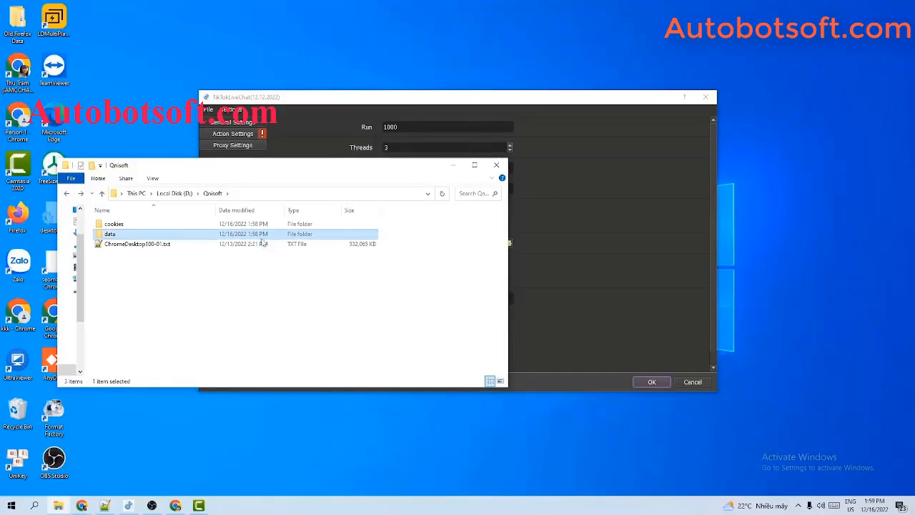
double_click(218, 238)
Paste the path D:\Qnisoft\data into Folder Data and minimize Explorer
left_click(287, 195)
key("ctrl+c")
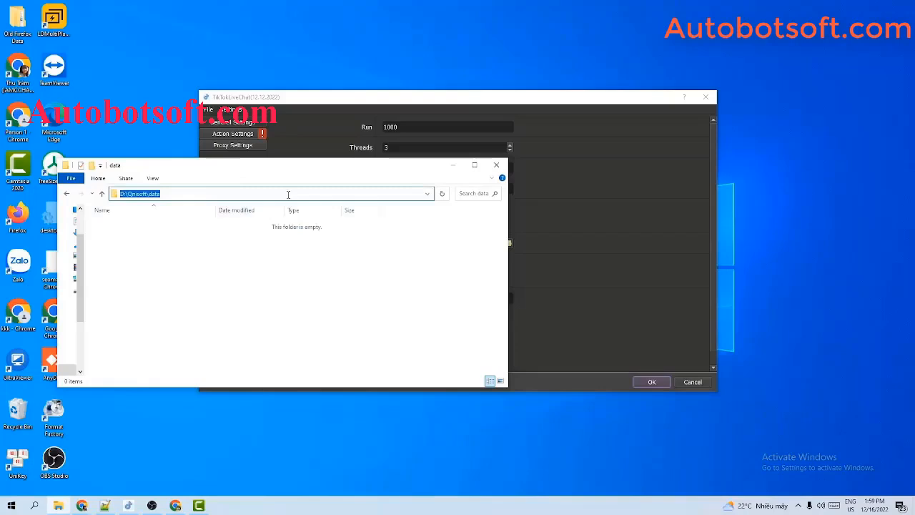
left_click(619, 241)
double_click(468, 188)
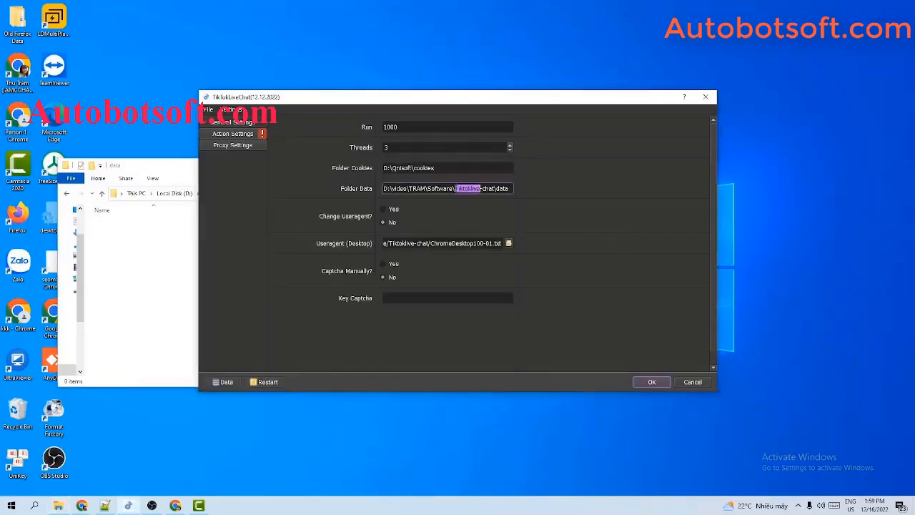
key("ctrl+a")
key("ctrl+v")
left_click(174, 232)
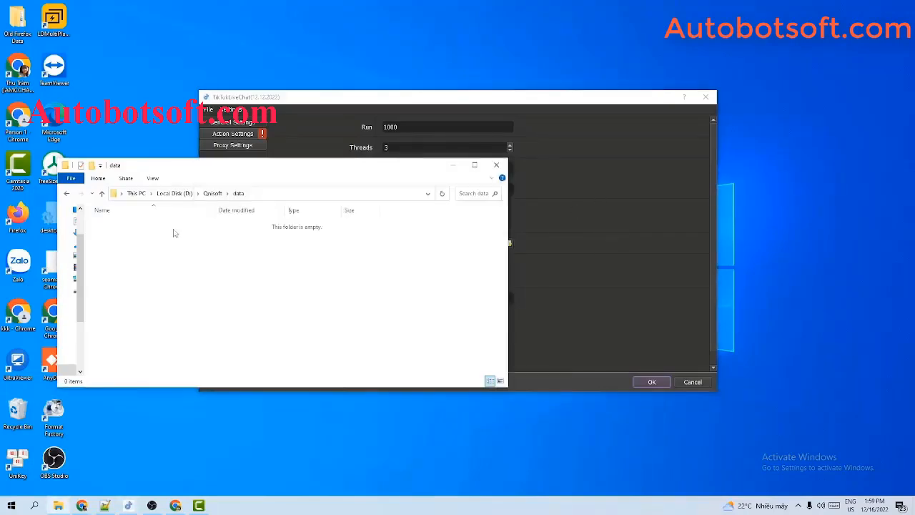
left_click(451, 165)
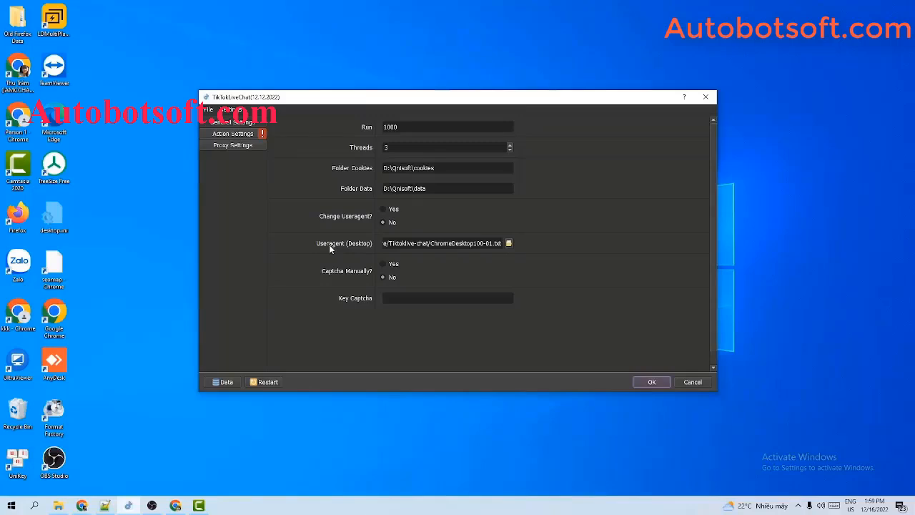
Choose D:/Qnisoft/ChromeDesktop100-01.txt as the desktop user-agent file
left_click(507, 244)
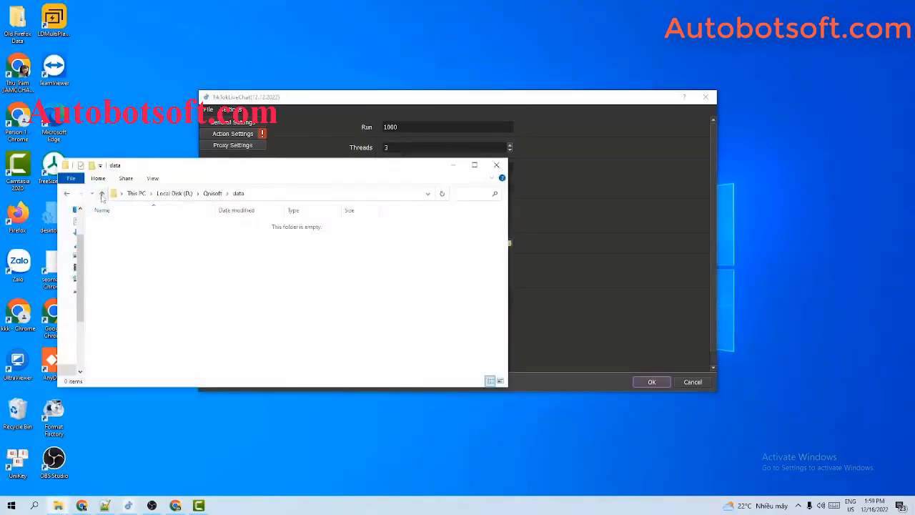
left_click(102, 194)
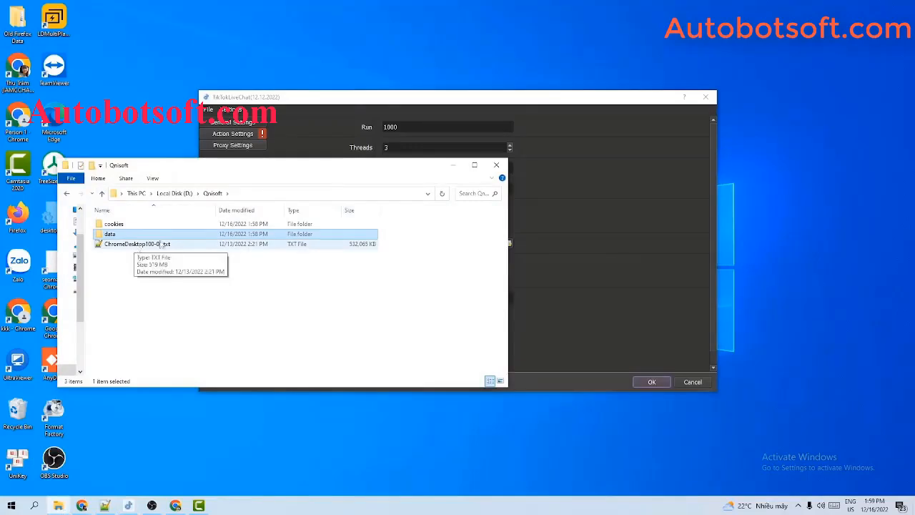
left_click(601, 253)
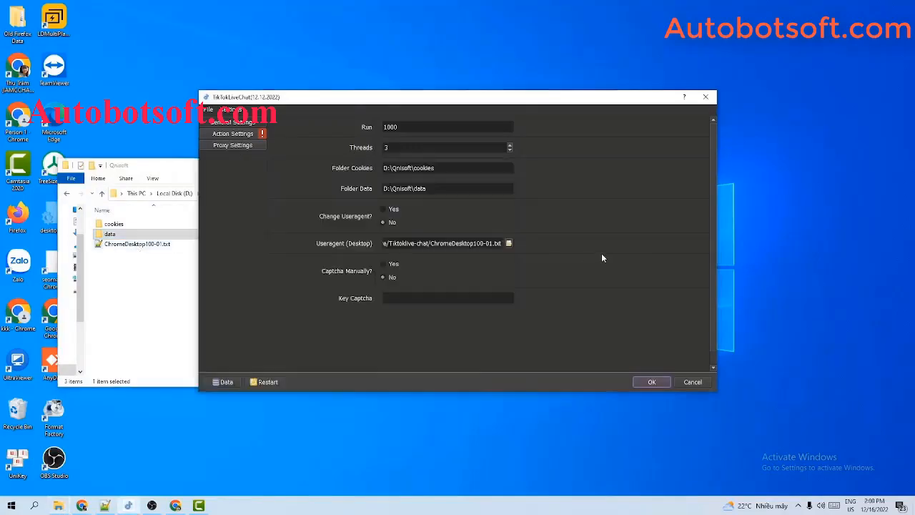
left_click(510, 243)
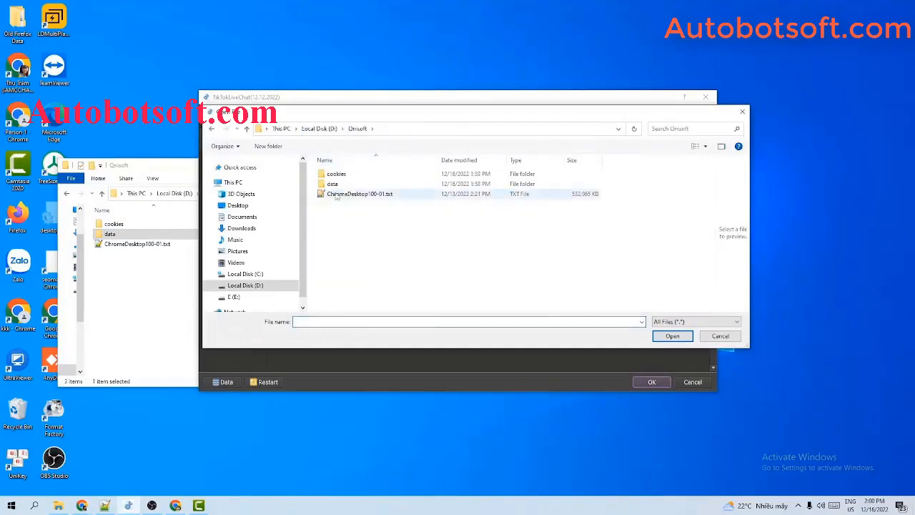
left_click(336, 196)
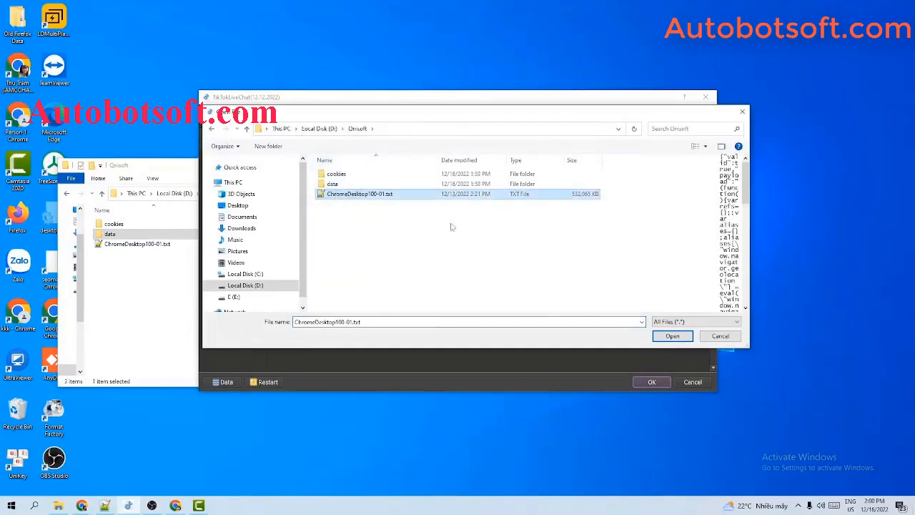
left_click(673, 338)
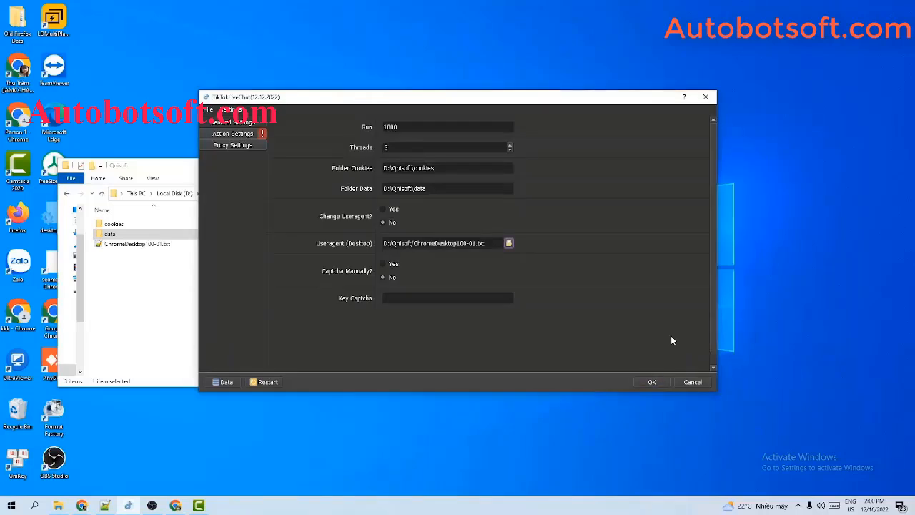
left_click(169, 294)
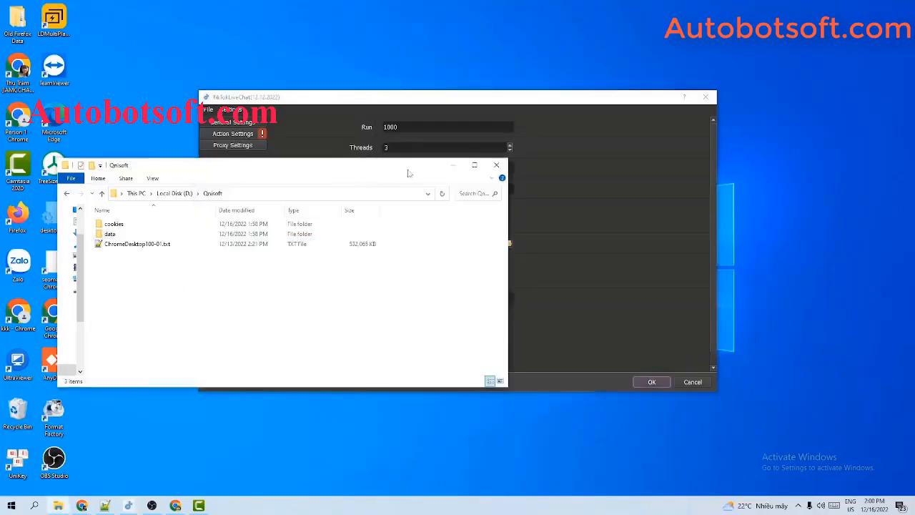
left_click(453, 165)
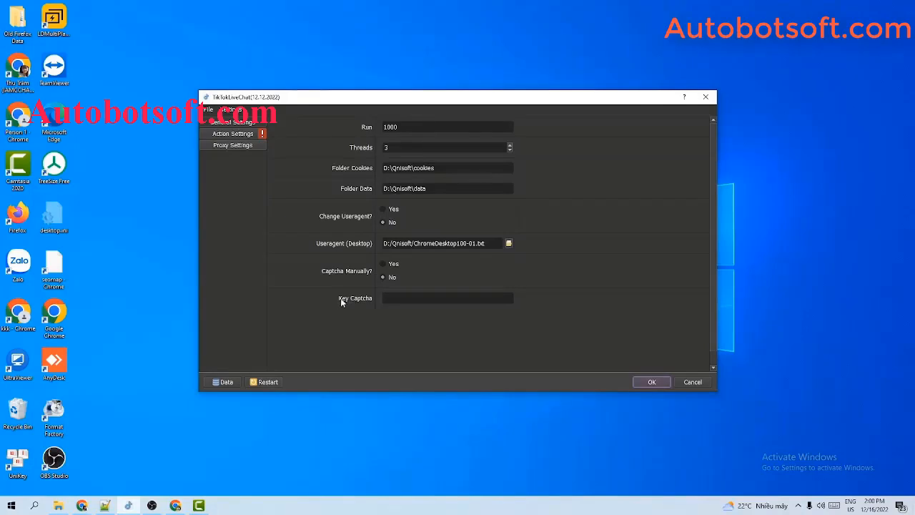
Enter the 2captcha service key in Key Captcha, then switch to Proxy Settings
left_click(393, 297)
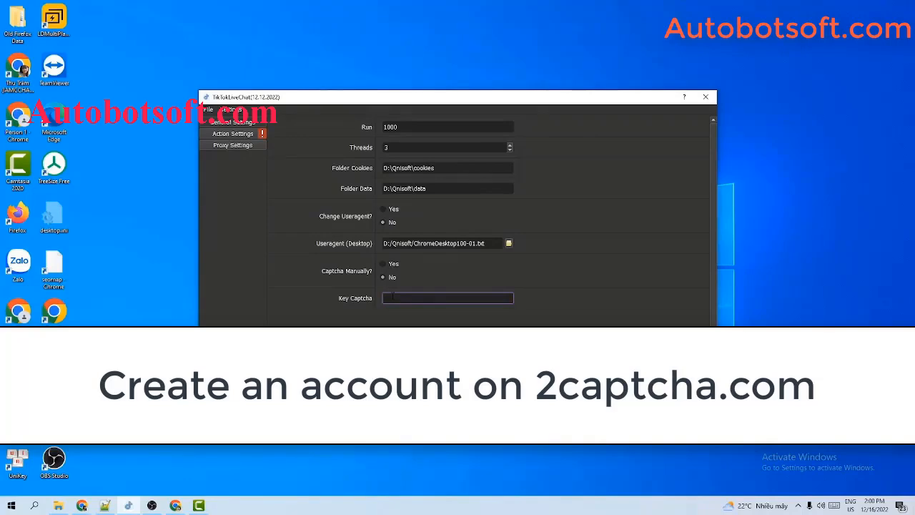
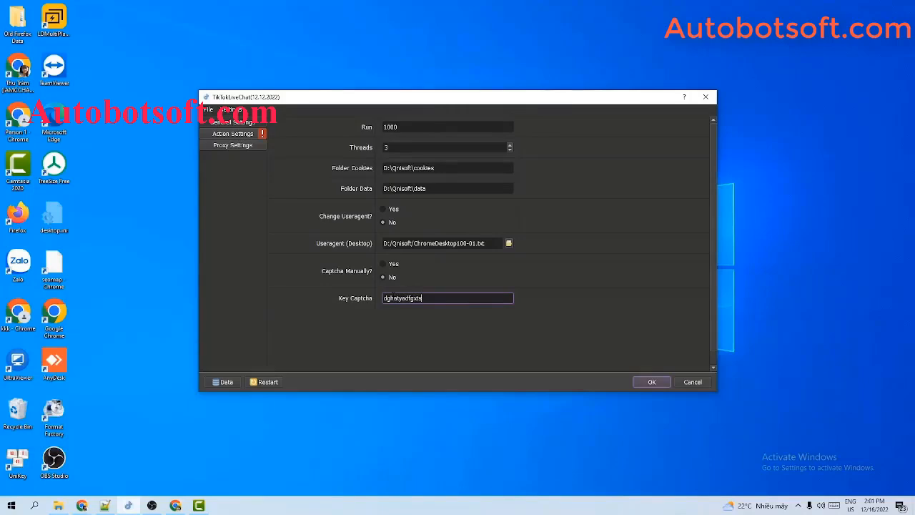
left_click(543, 135)
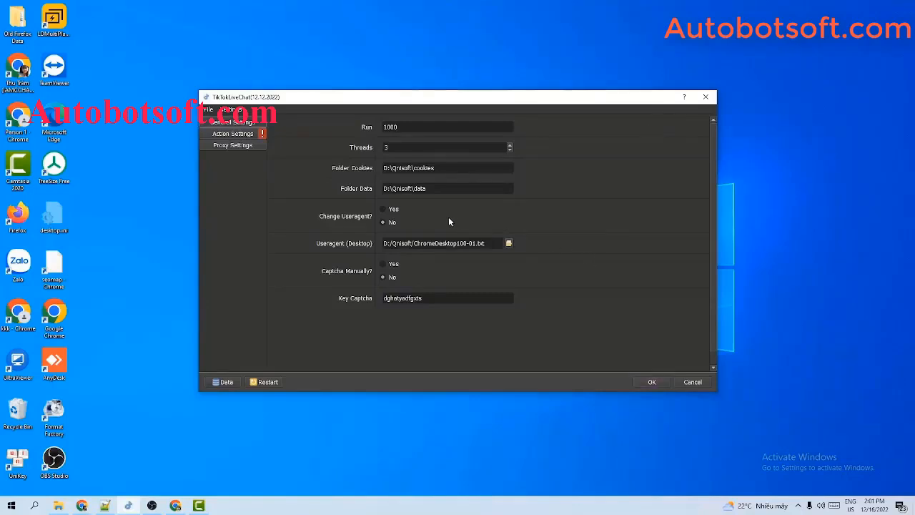
left_click(236, 146)
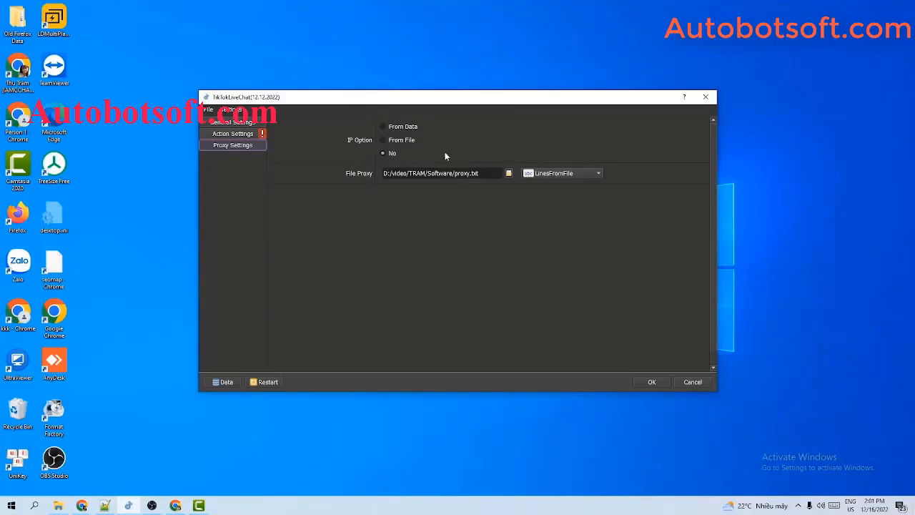
Select From File under IP Option in Proxy Settings
left_click(382, 127)
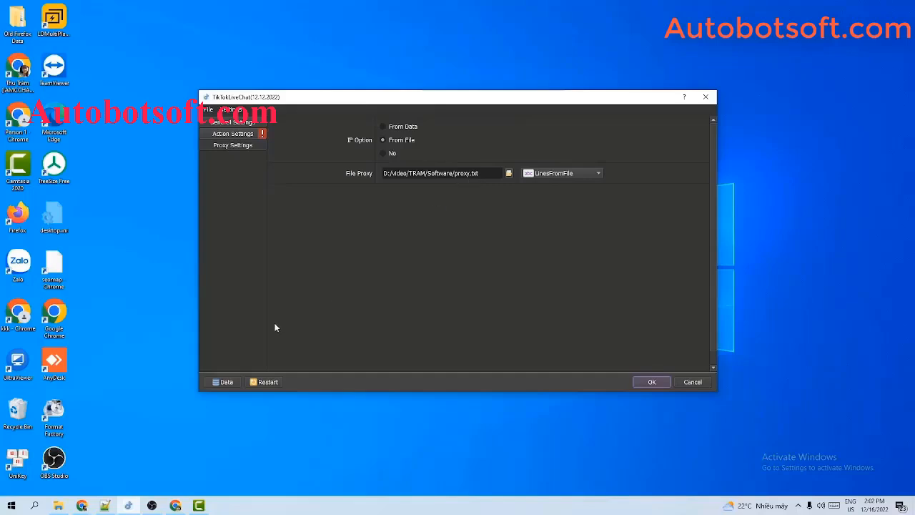
Create a new text document named proxy.txt in the Qnisoft folder
left_click(58, 505)
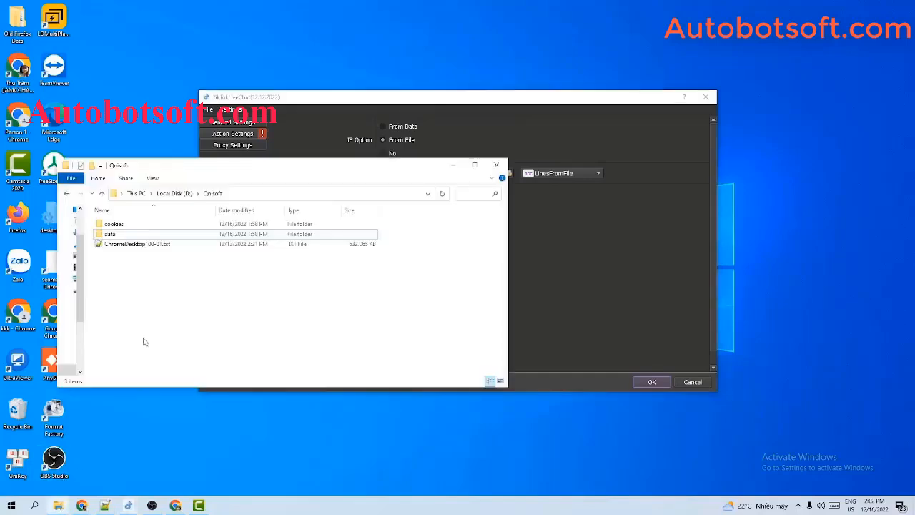
right_click(126, 270)
mouse_move(157, 404)
left_click(265, 381)
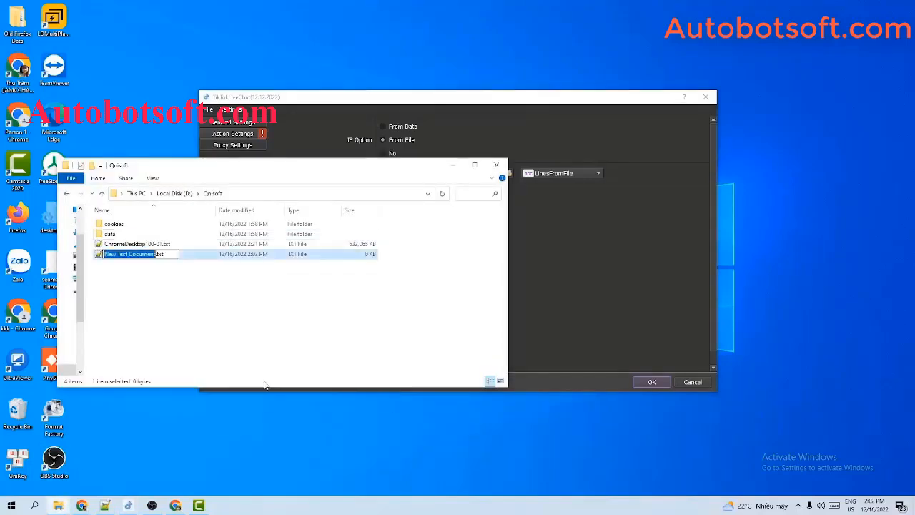
type("pro")
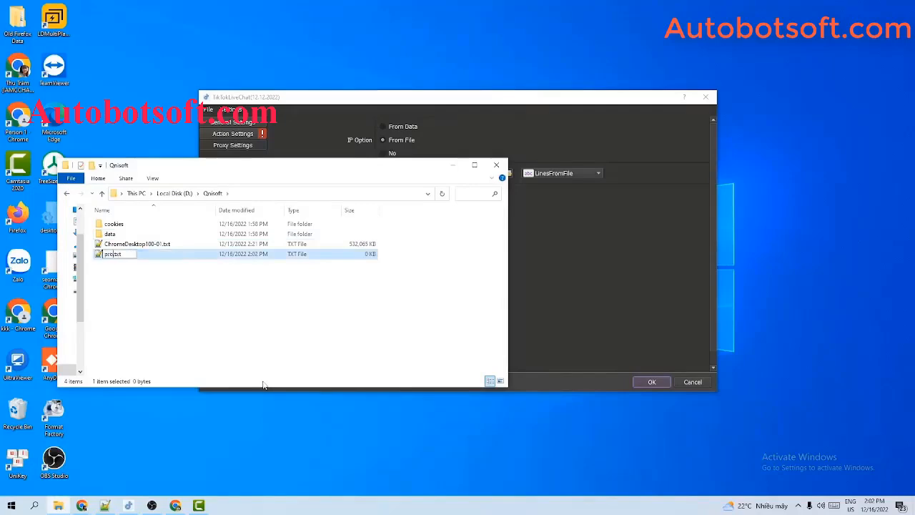
type("xy")
key("Return")
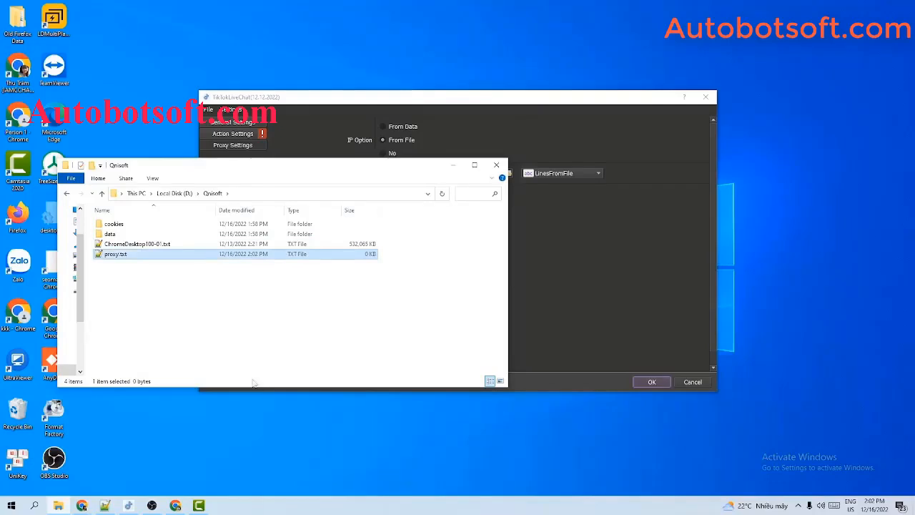
Paste the port-3128 proxy list into proxy.txt in Notepad++ and save it
double_click(152, 255)
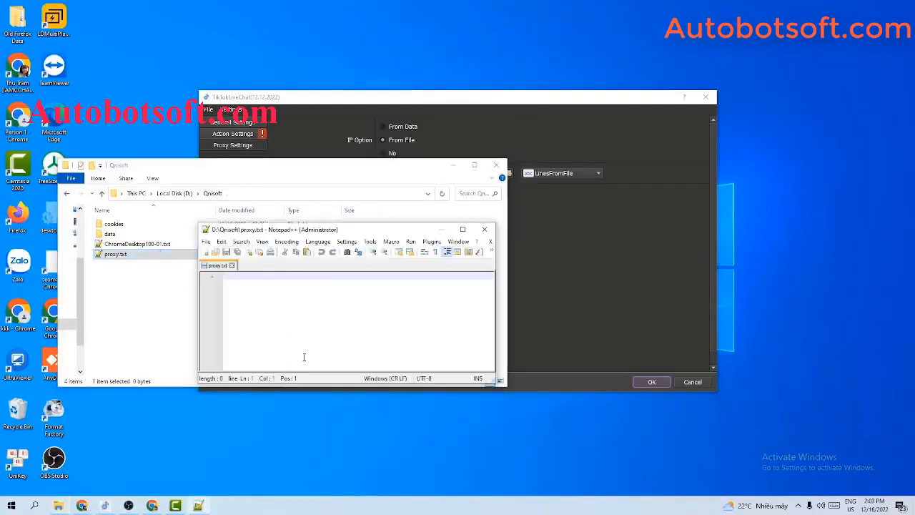
key("ctrl+v")
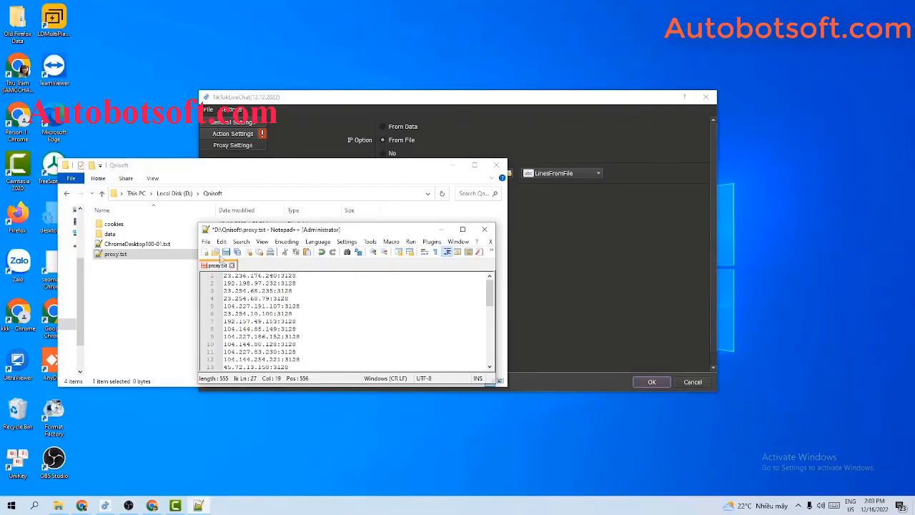
left_click(226, 252)
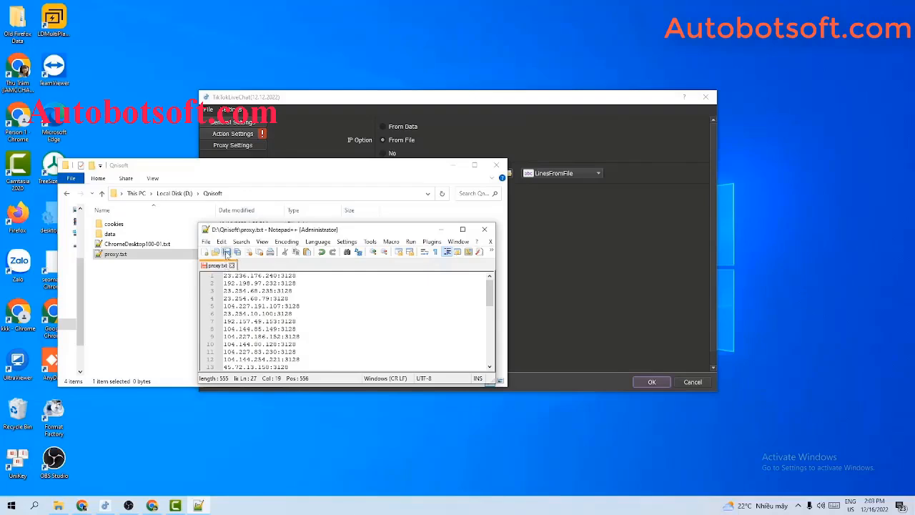
left_click(453, 165)
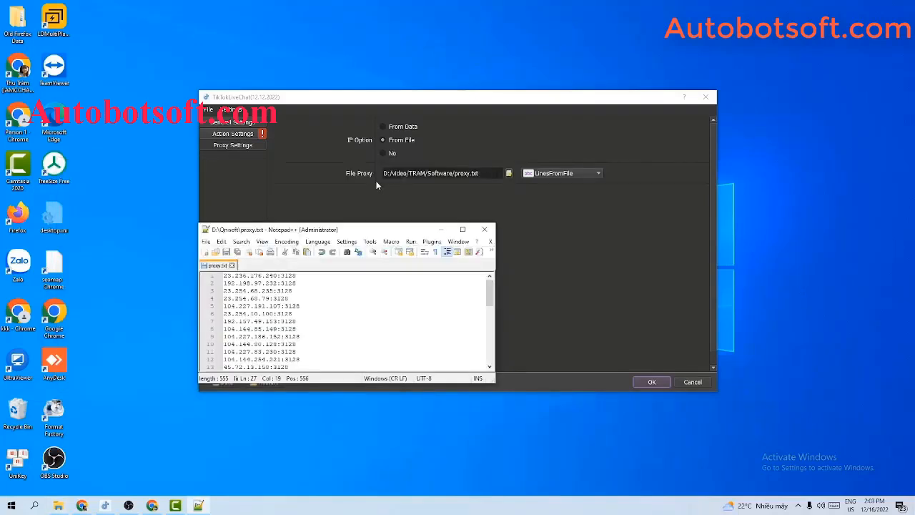
Select D:/Qnisoft/proxy.txt as the proxy file
left_click(508, 173)
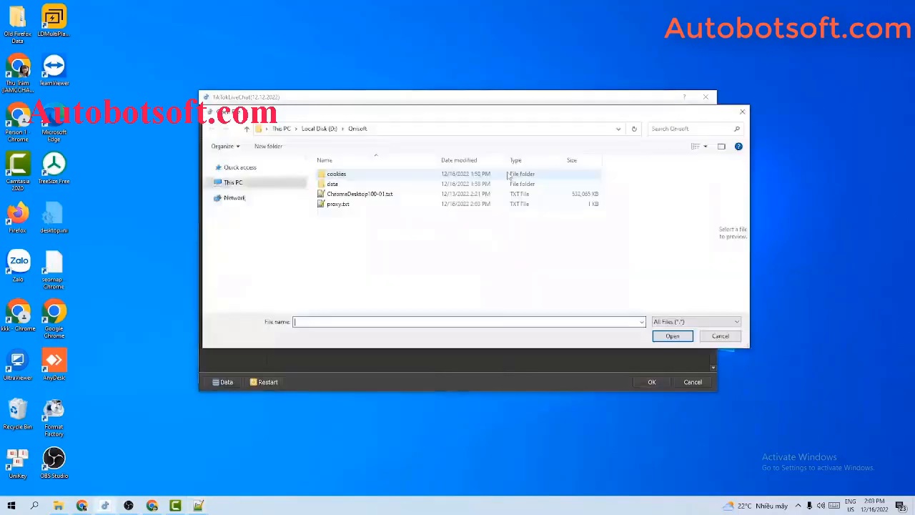
left_click(371, 206)
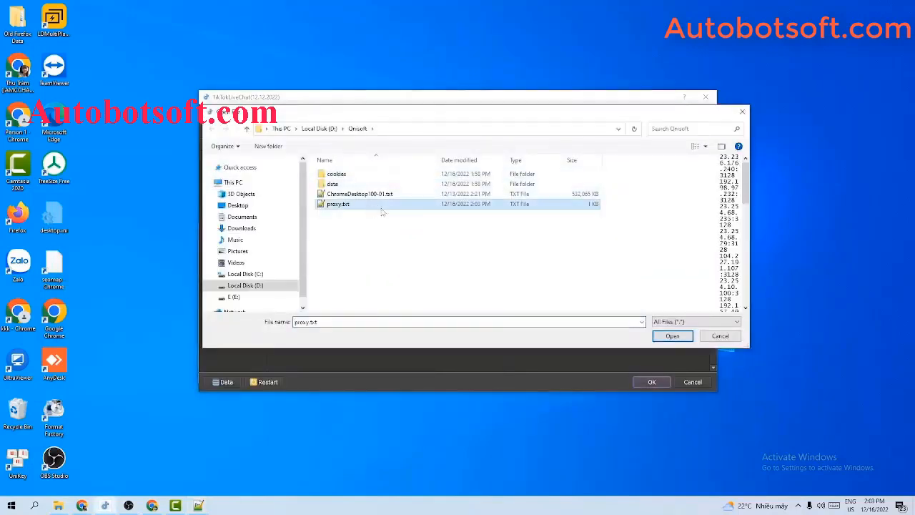
left_click(672, 336)
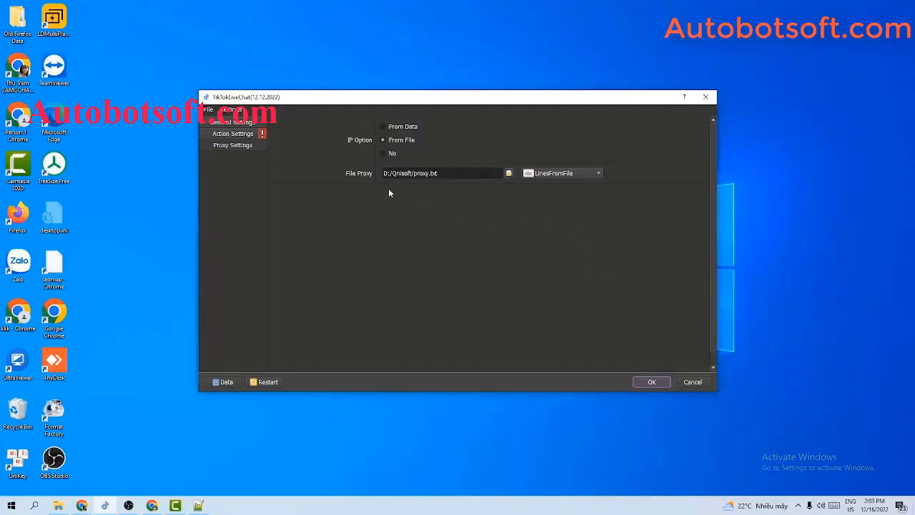
Switch to LinesFromUrl, paste the proxy list URL into File Proxy, and set IP Option to No
left_click(550, 176)
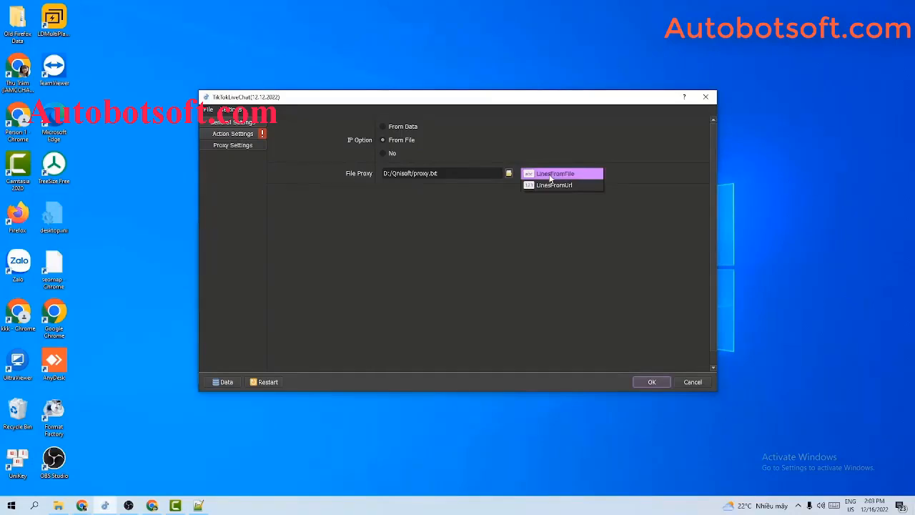
left_click(544, 184)
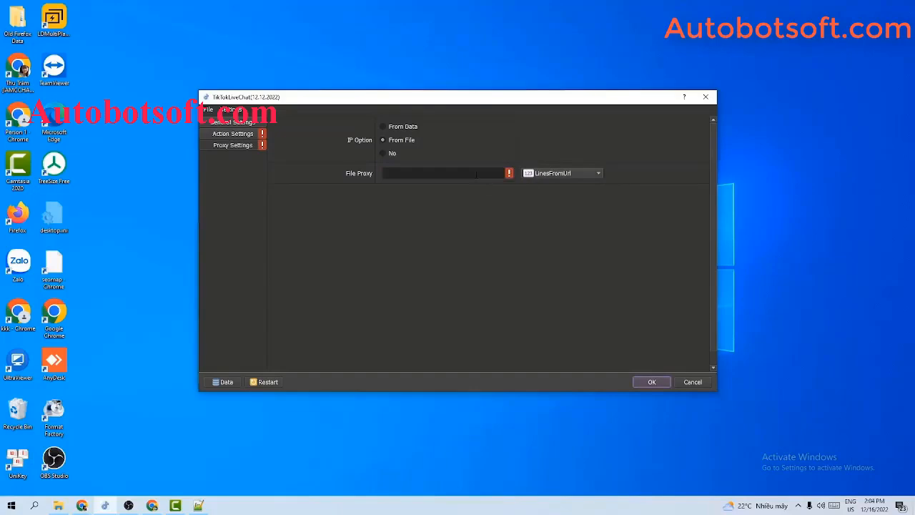
left_click(476, 173)
key("ctrl+v")
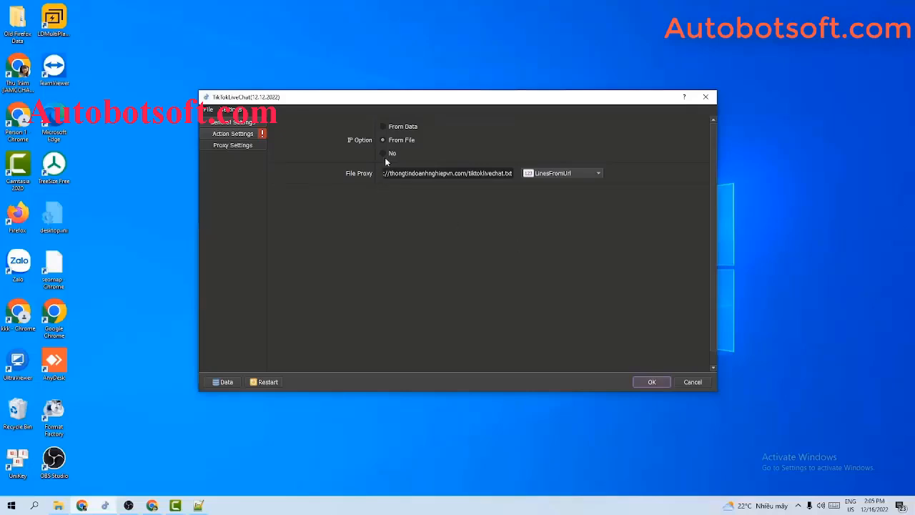
left_click(384, 154)
Cycle the Action options in Action Settings, then open the Database Manager
left_click(229, 136)
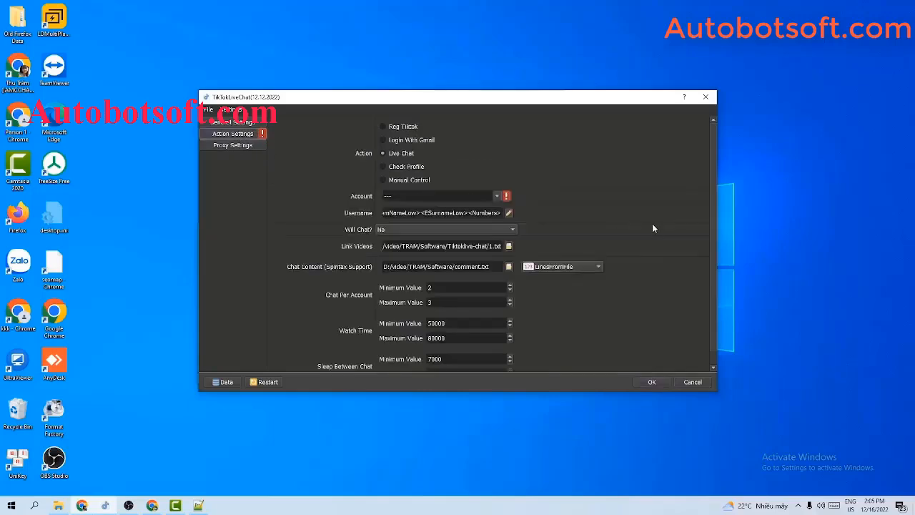
left_click(384, 167)
left_click(383, 180)
left_click(227, 382)
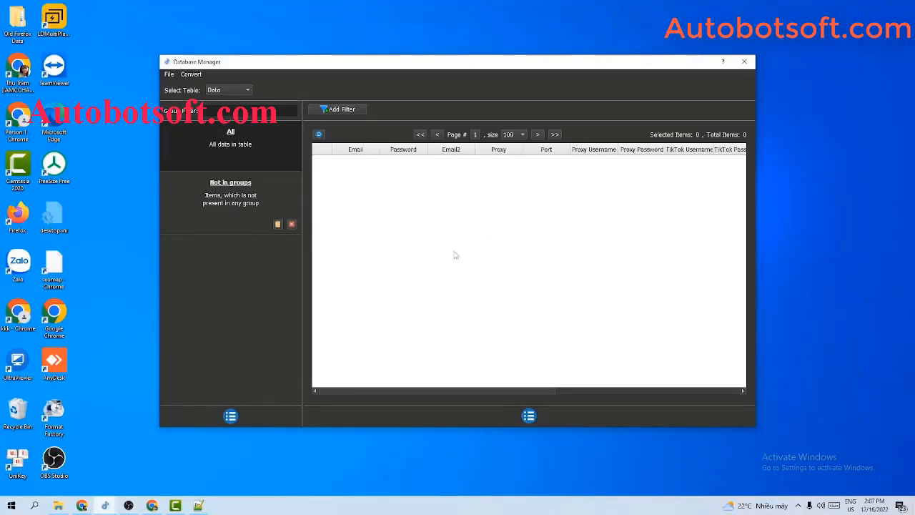
Add a group named Tutorial in Database Manager and select it
left_click(230, 416)
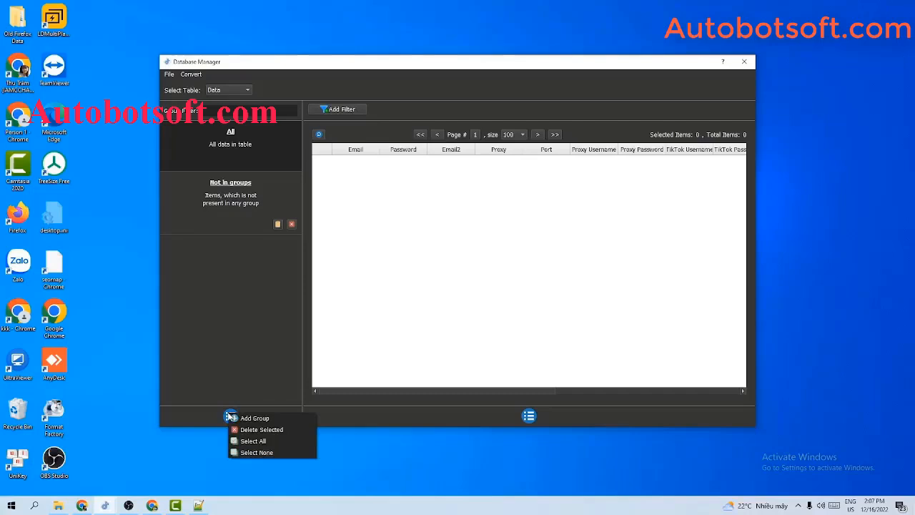
left_click(242, 419)
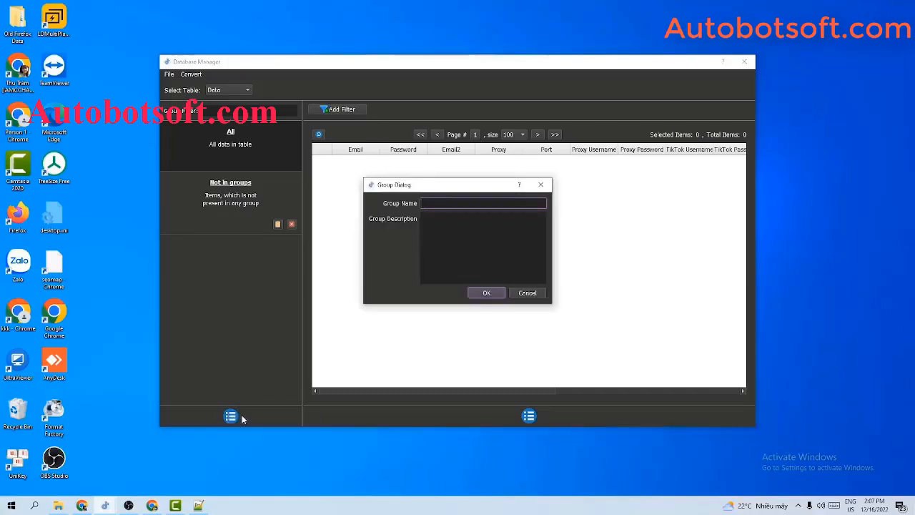
type("Tutorial")
left_click(487, 293)
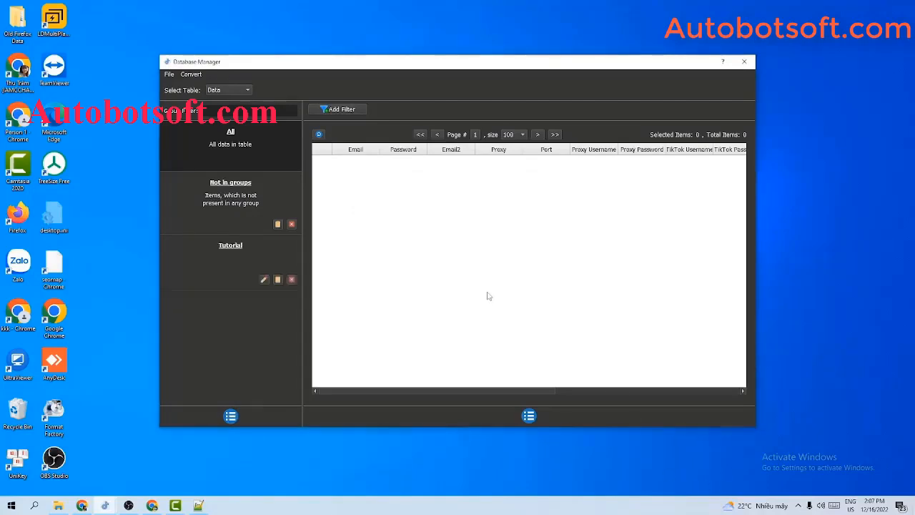
left_click(232, 247)
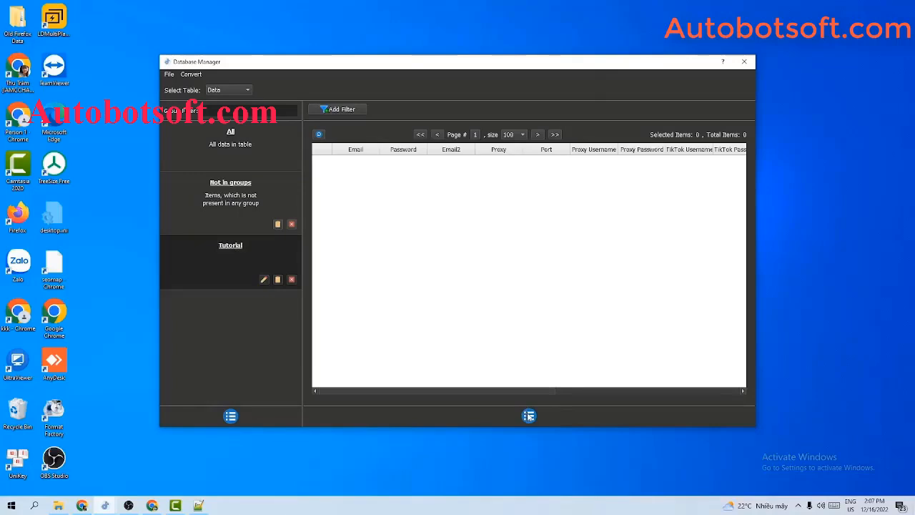
left_click(529, 416)
Start a new Tutorial account and enter its email, password and second email address
left_click(547, 420)
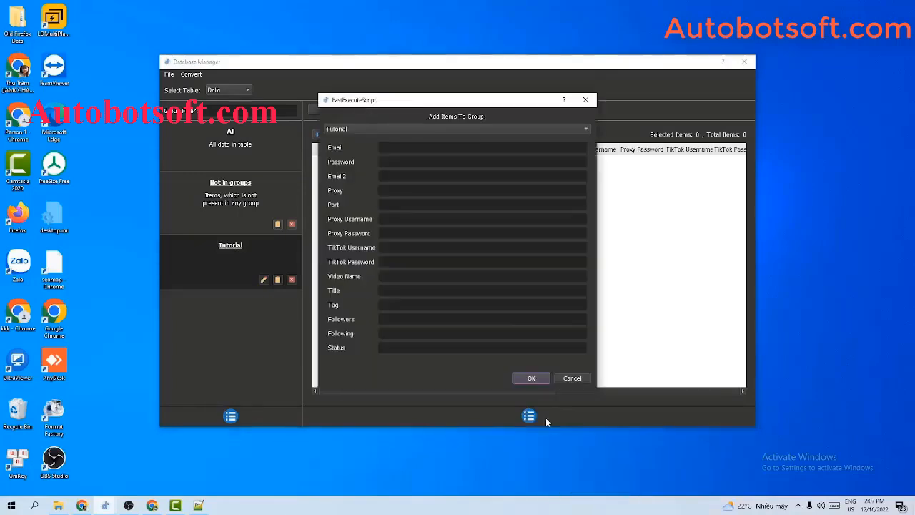
left_click(406, 148)
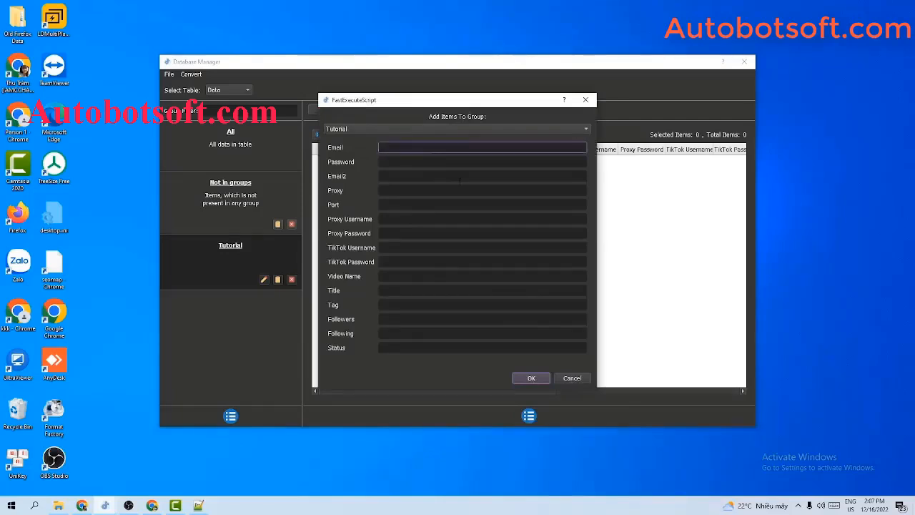
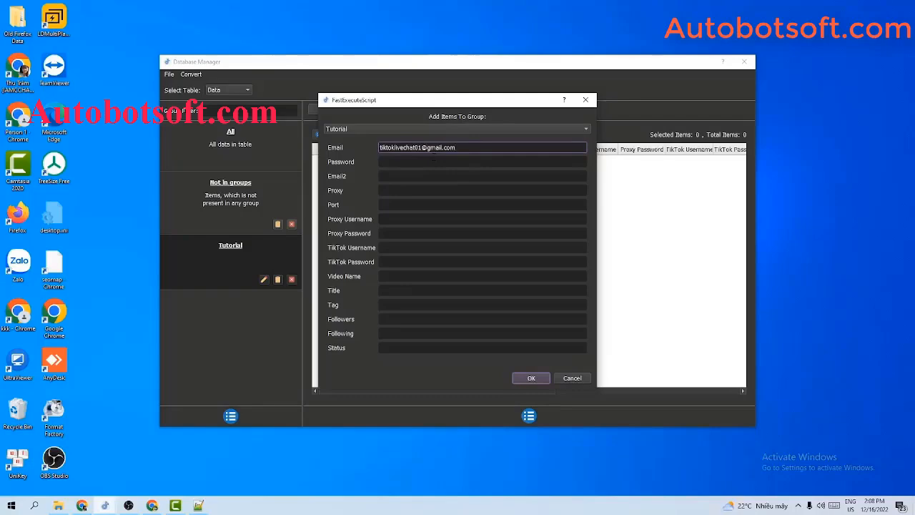
key("Tab")
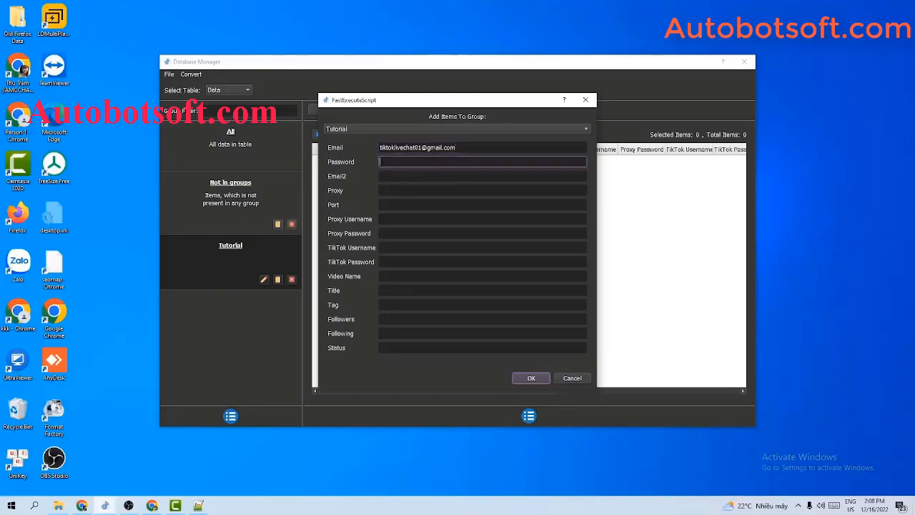
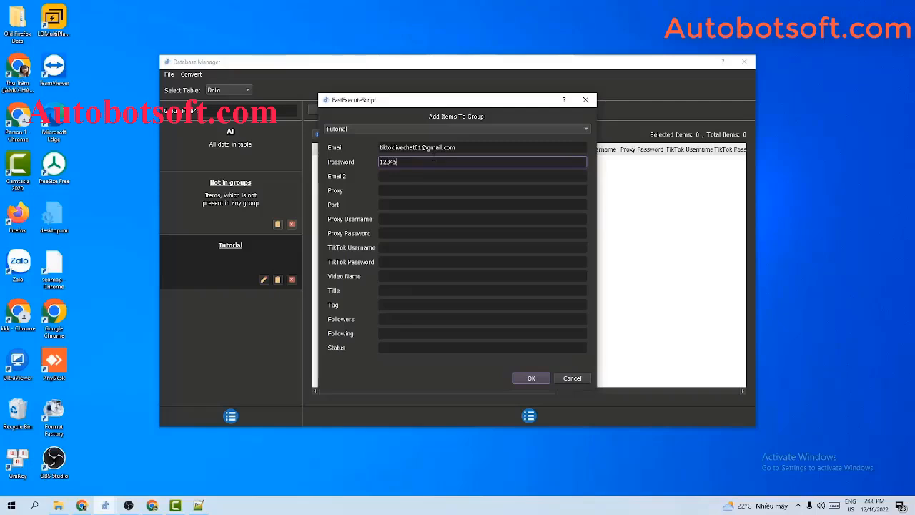
key("Tab")
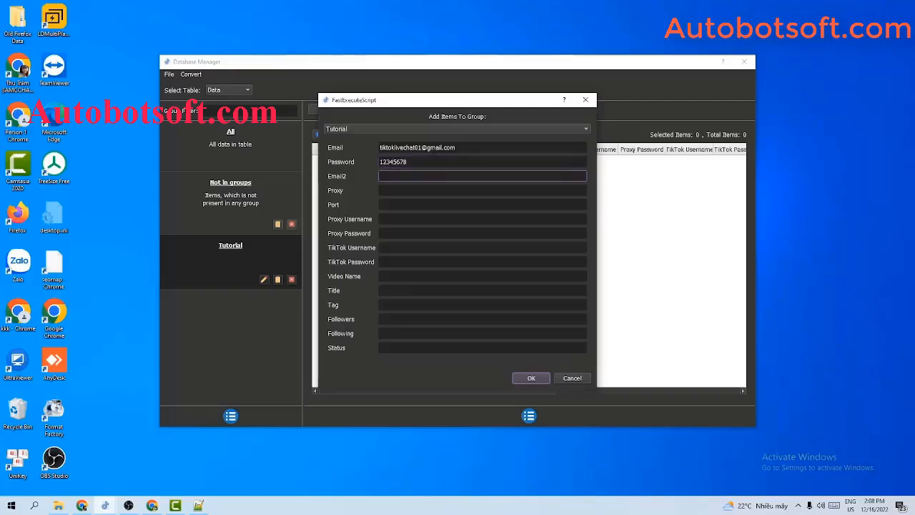
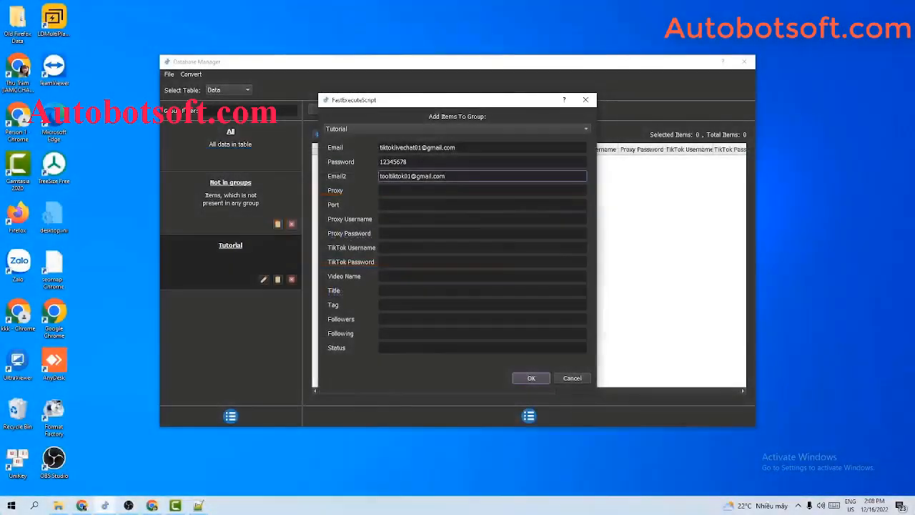
Paste proxy 23.236.176.240 and set port 3128 for the account
left_click(453, 191)
left_click(450, 203)
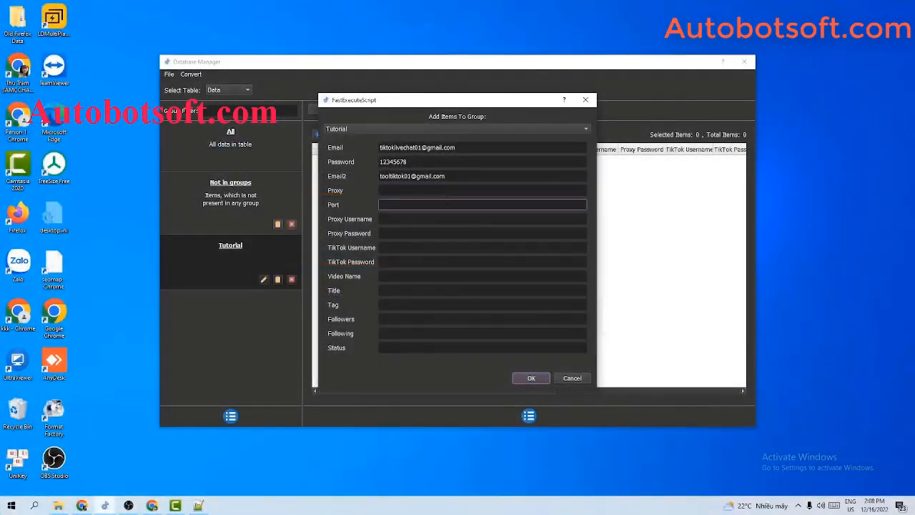
left_click(457, 191)
left_click(464, 177)
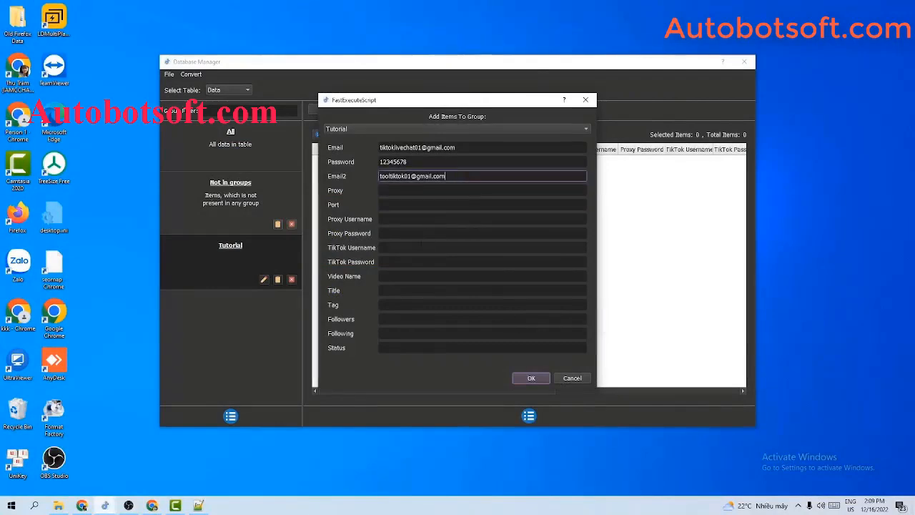
left_click(422, 247)
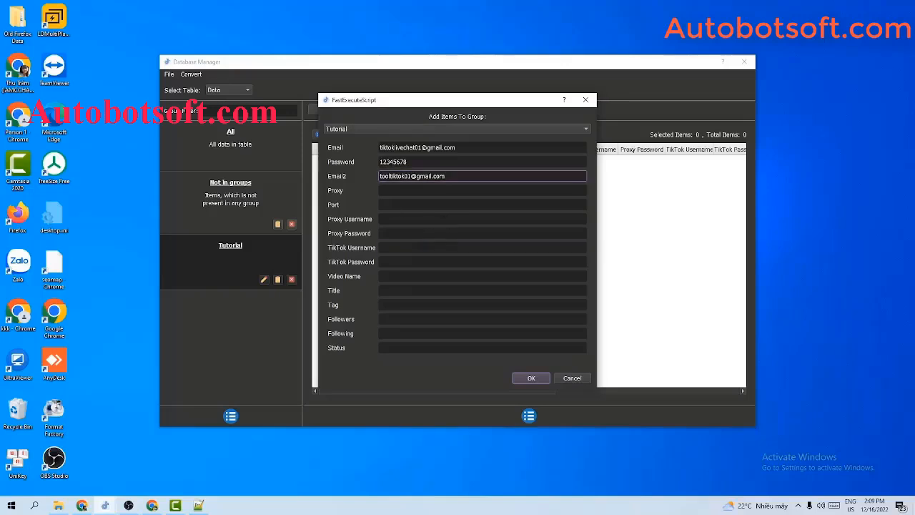
left_click(421, 247)
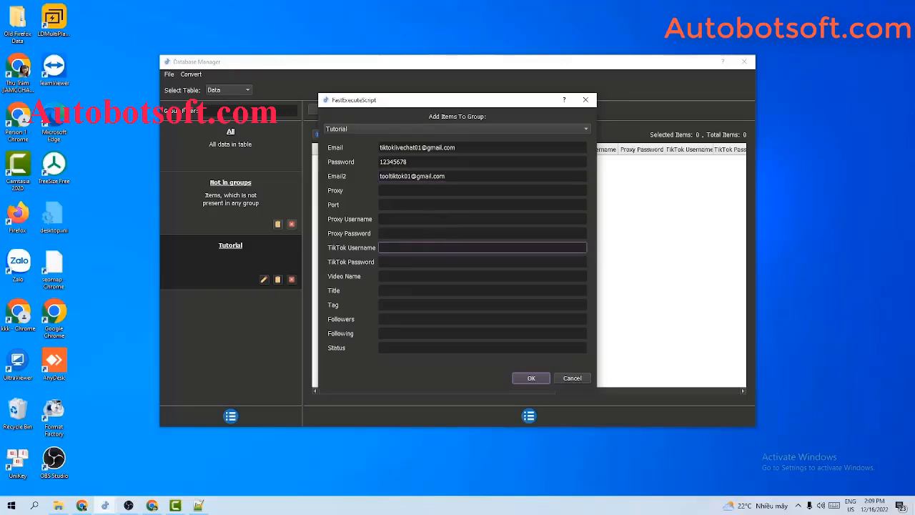
left_click(437, 190)
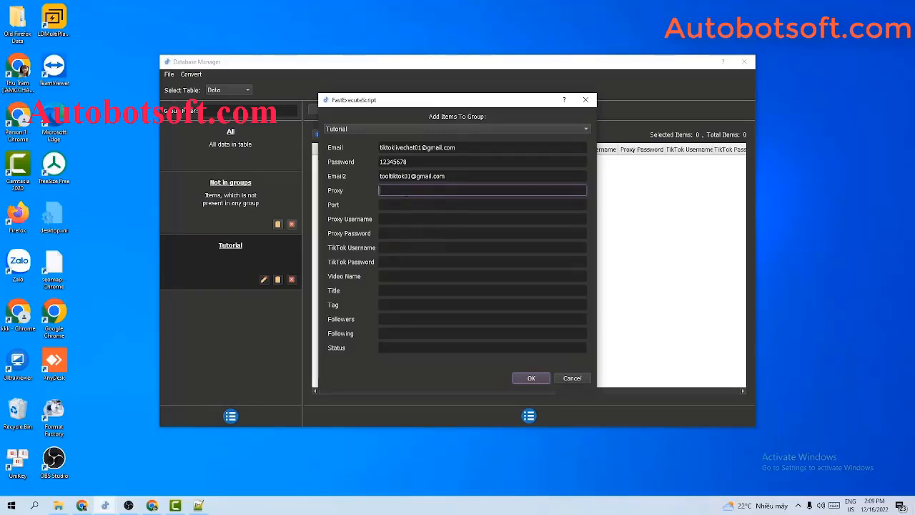
type("23.236.176.240")
key("Tab")
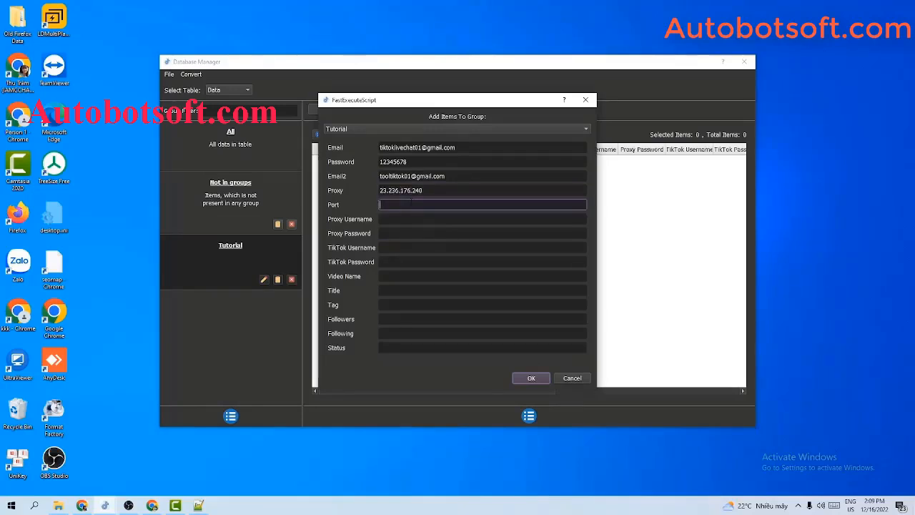
type("3128")
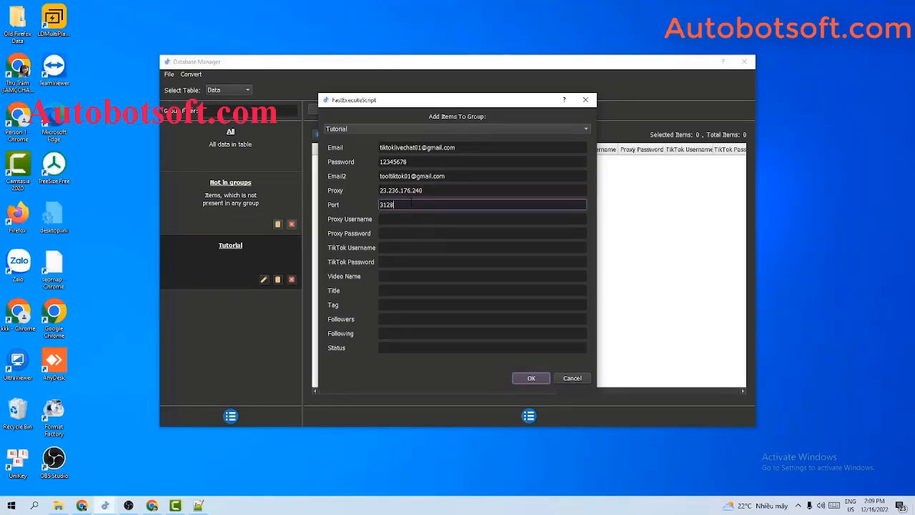
Save the new account into the Tutorial group and switch to the Qnisoft folder
left_click(414, 213)
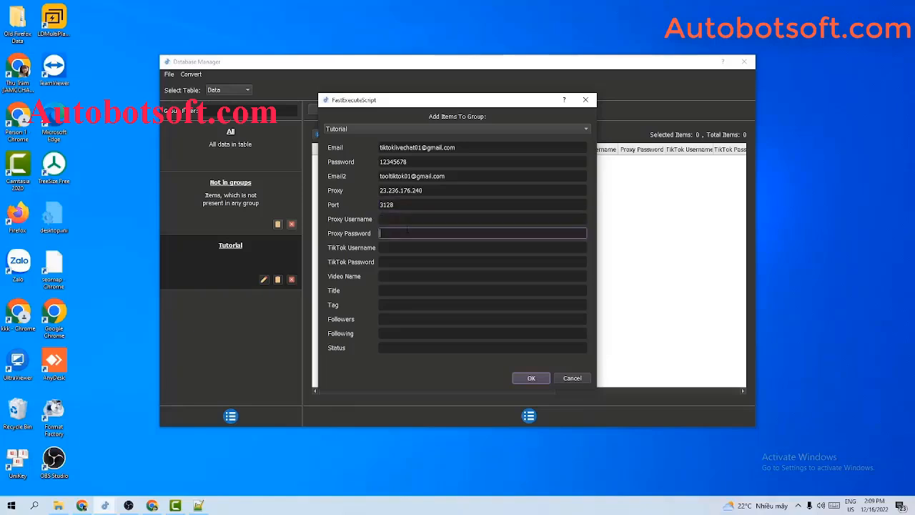
key("shift+Tab")
key("shift+Tab")
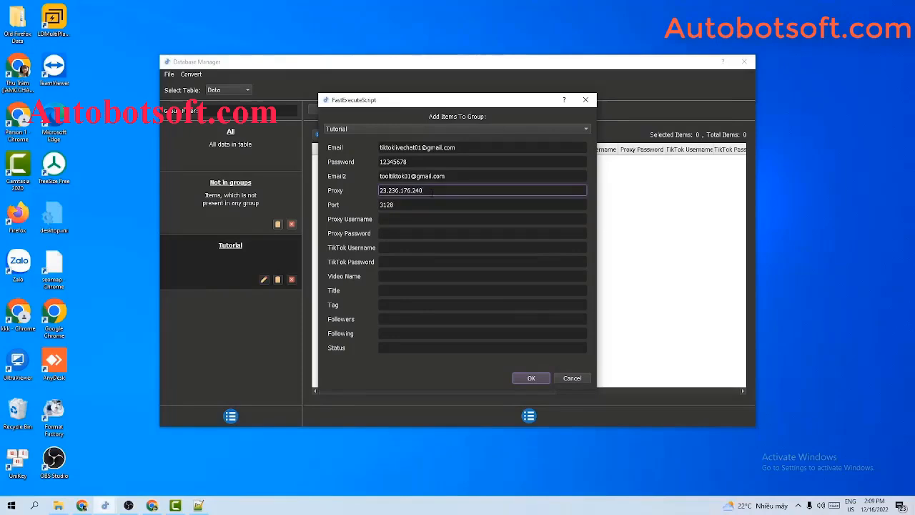
left_click(533, 378)
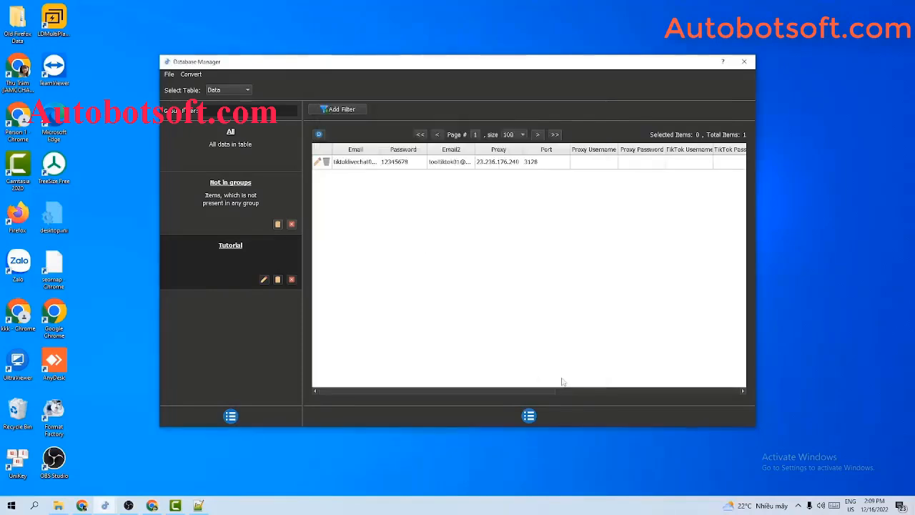
left_click(533, 415)
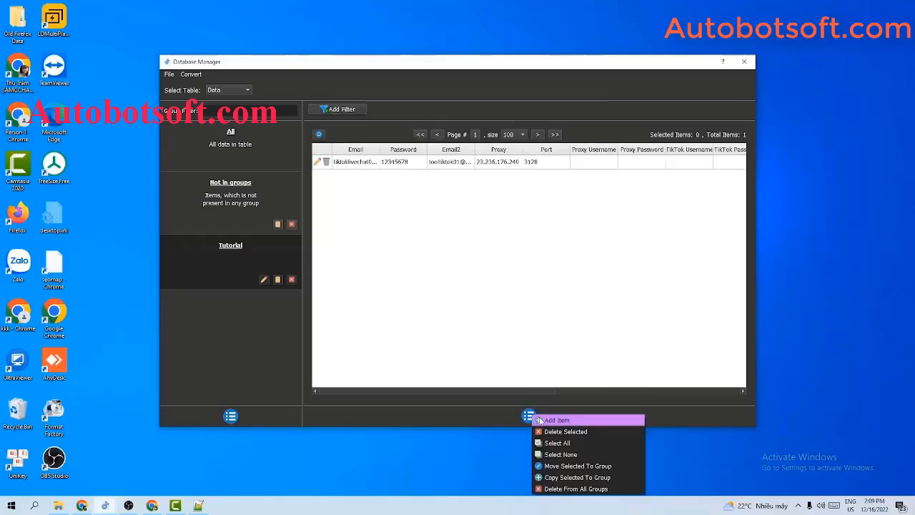
left_click(543, 329)
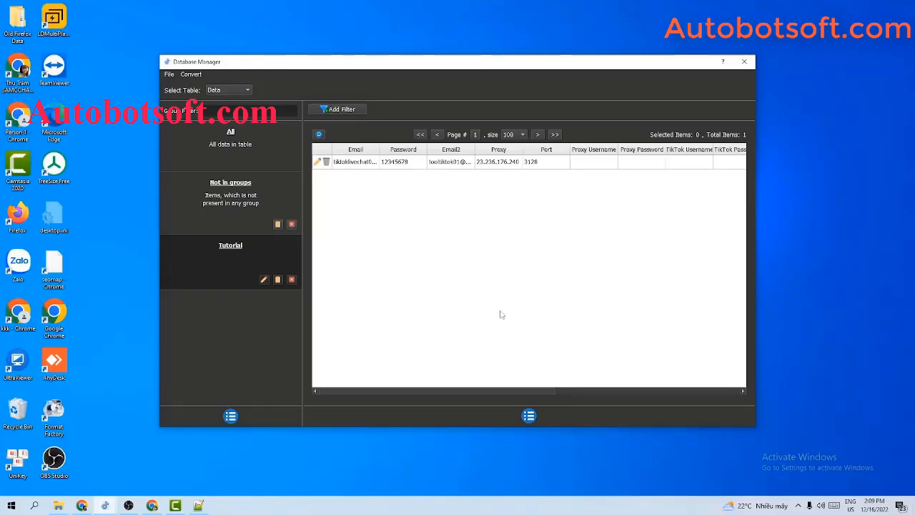
left_click(62, 506)
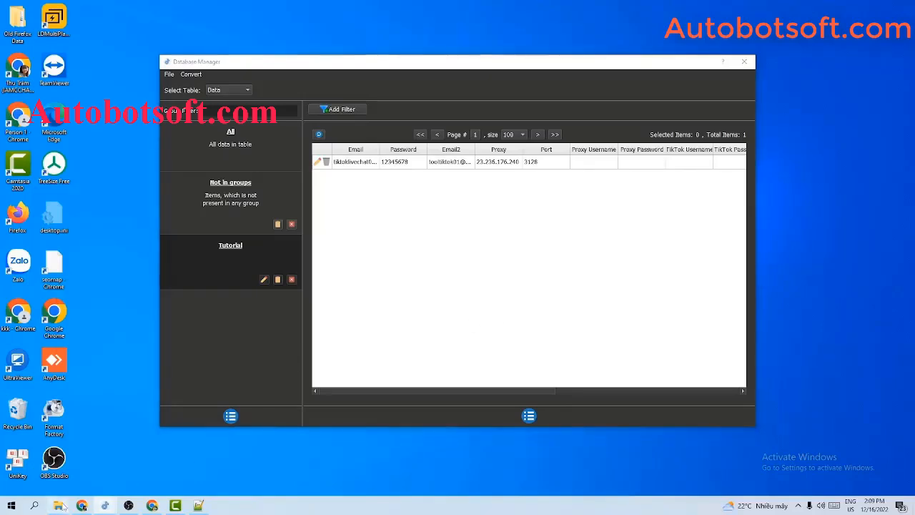
Create gmail-account.txt via New > Text Document in Qnisoft and open it in Notepad++
right_click(174, 271)
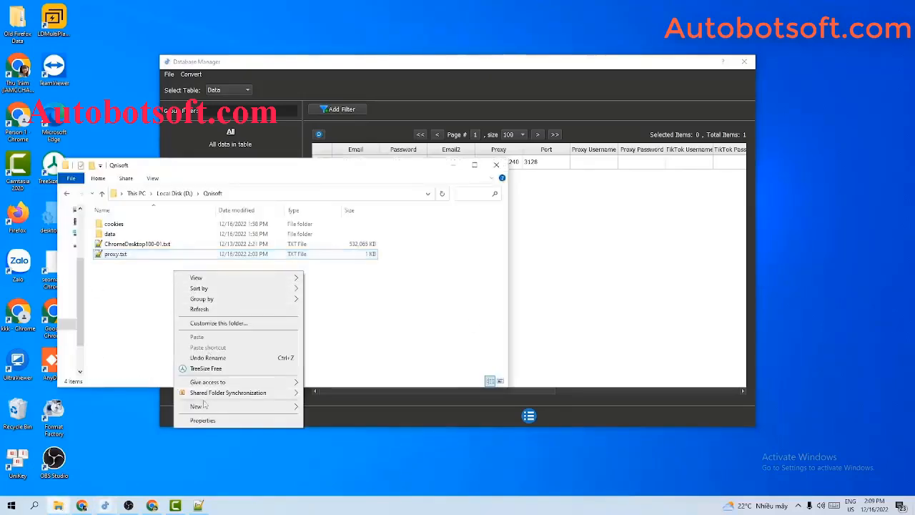
mouse_move(236, 406)
left_click(318, 386)
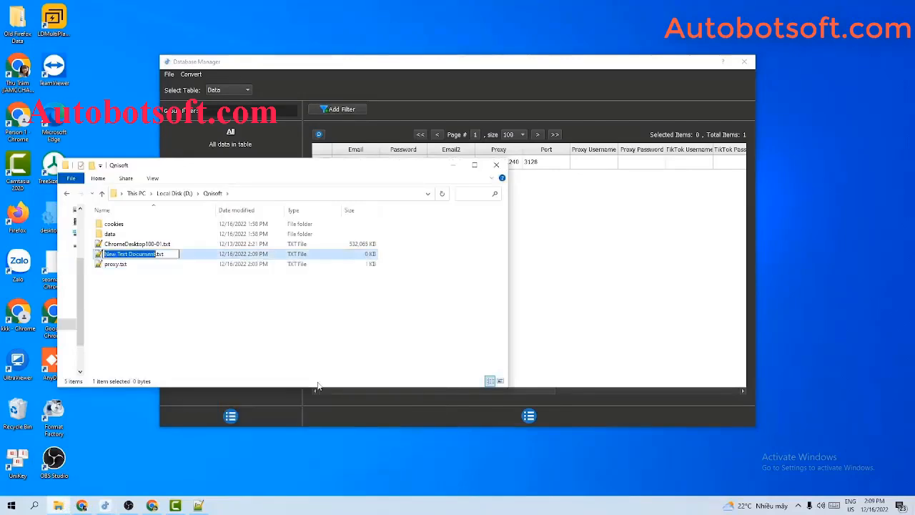
type("gmail")
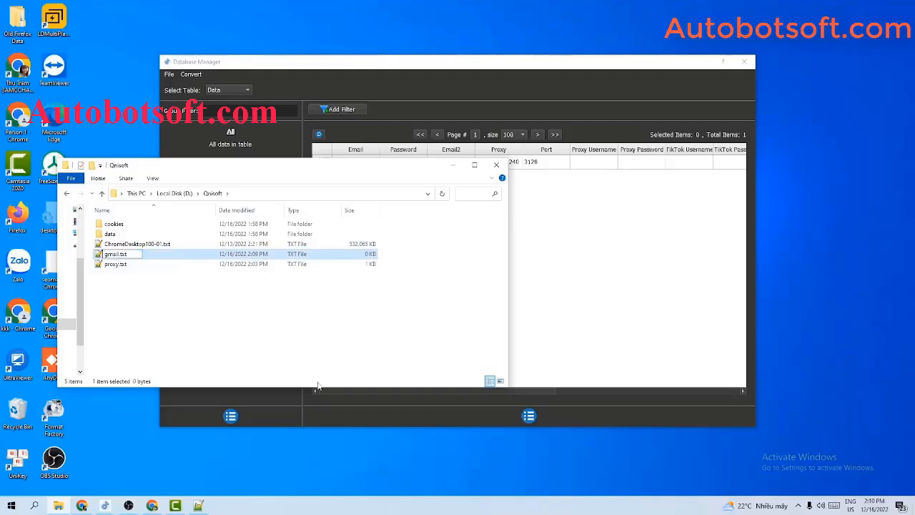
type("-account")
key("Return")
double_click(116, 255)
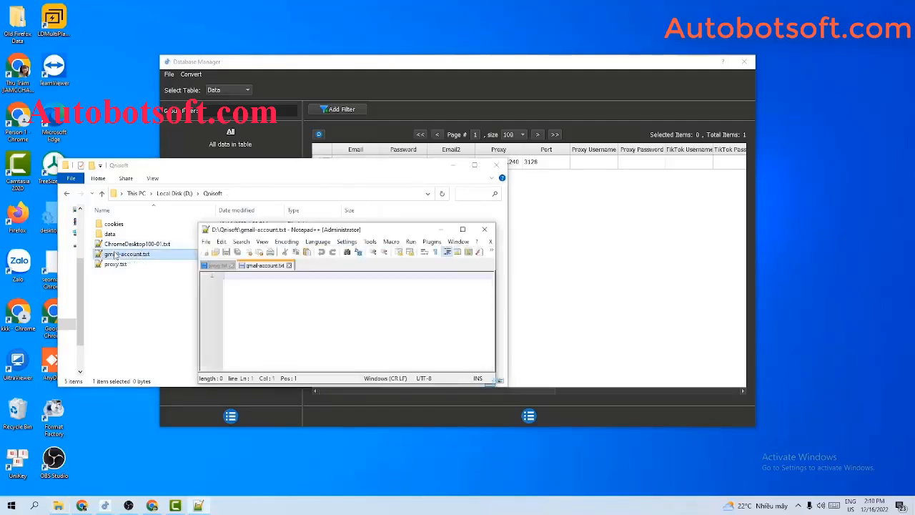
Type the account's email, password and second email as a comma-separated line
left_click(452, 165)
left_click(463, 230)
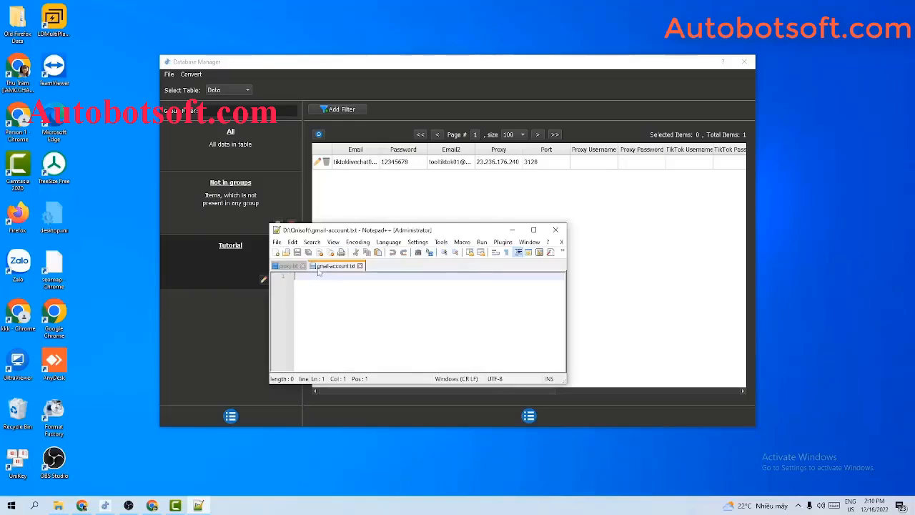
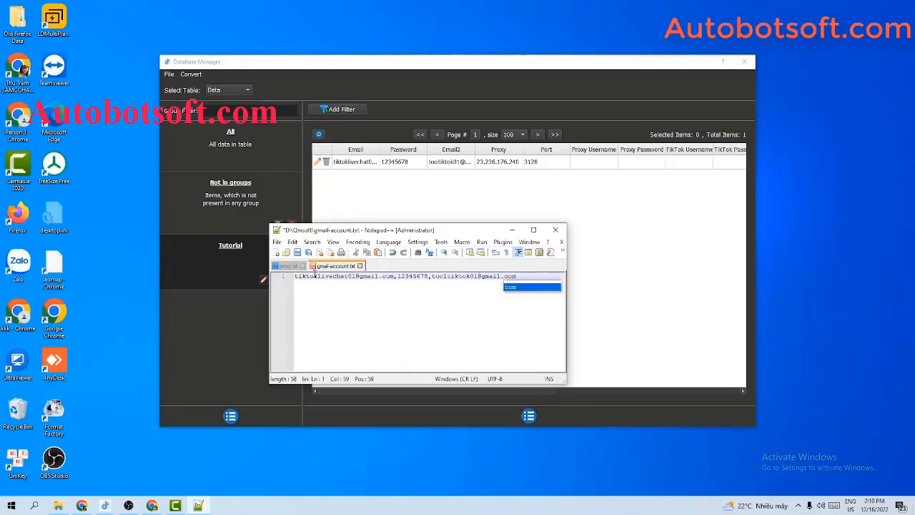
Append proxy 23.236.176.240:3128, remove extra blank lines, and save the file
type(":")
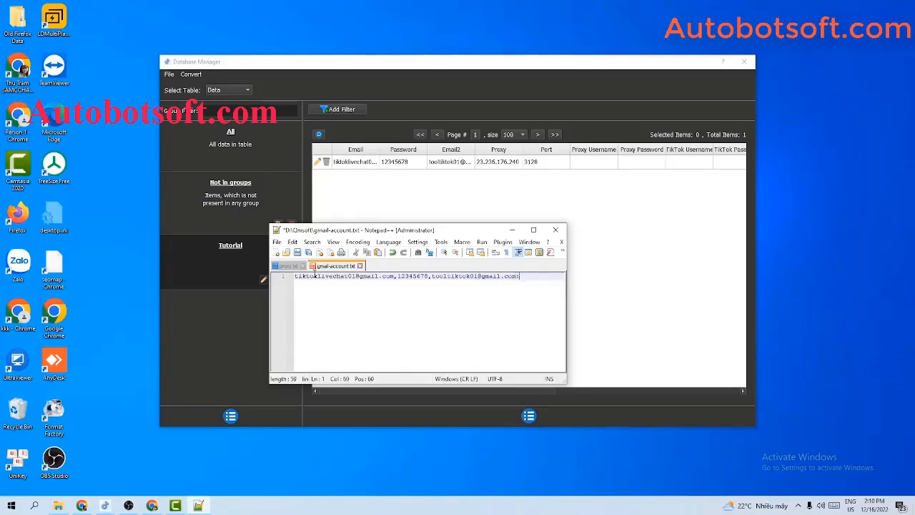
key("BackSpace")
type(",")
type("23.236.176.240")
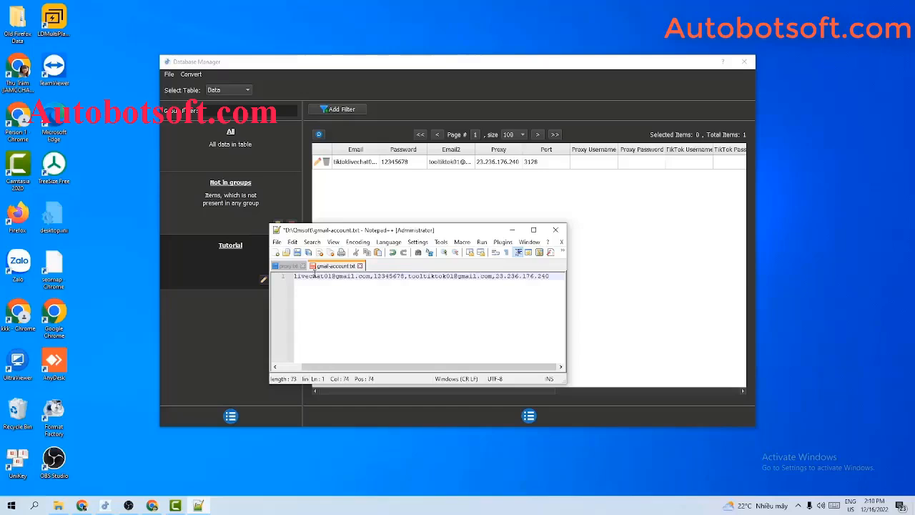
type(":3128")
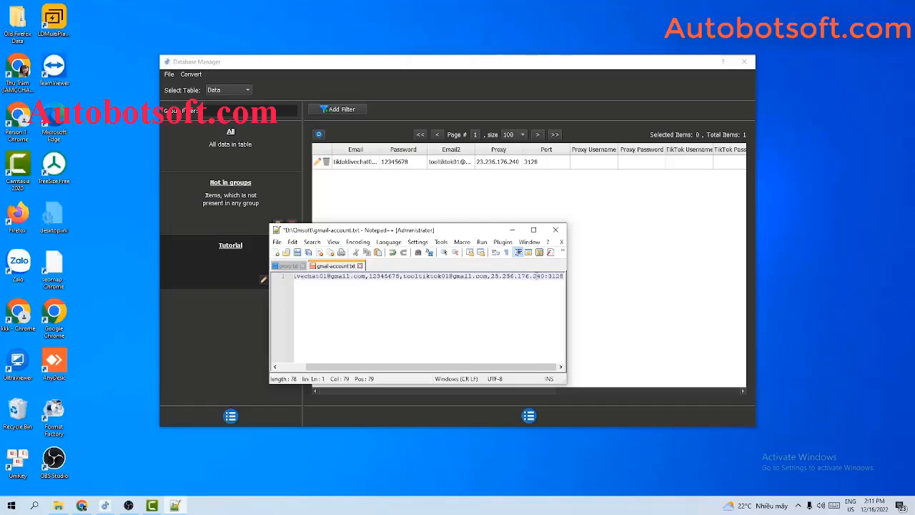
key("Return")
key("Return")
key("Return")
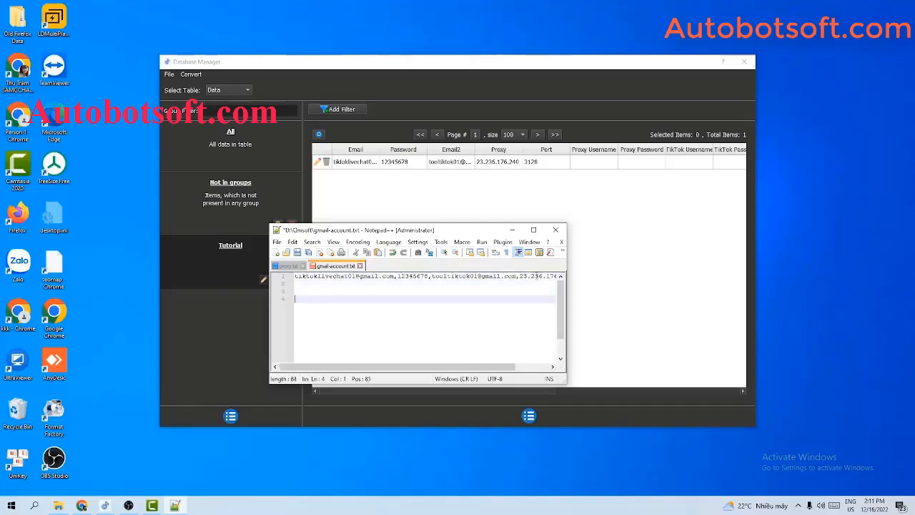
key("BackSpace")
key("BackSpace")
key("BackSpace")
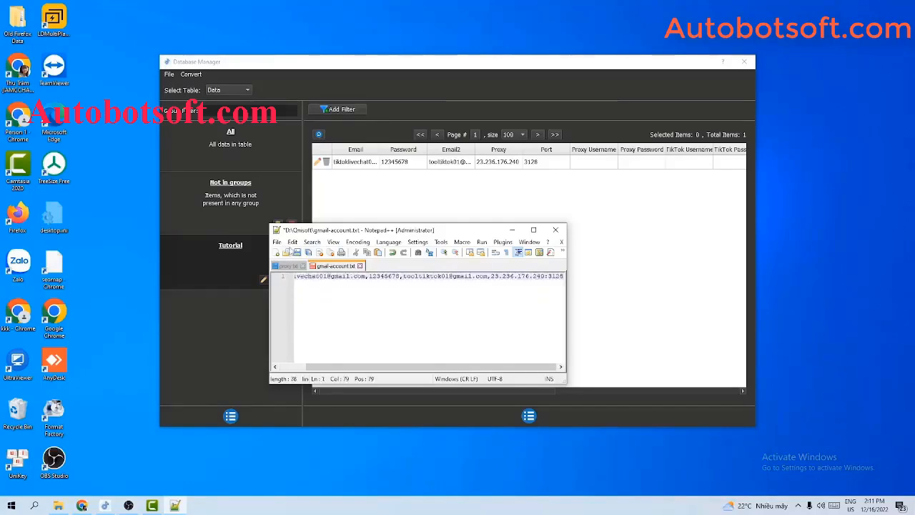
left_click(296, 252)
left_click_drag(404, 231, 242, 237)
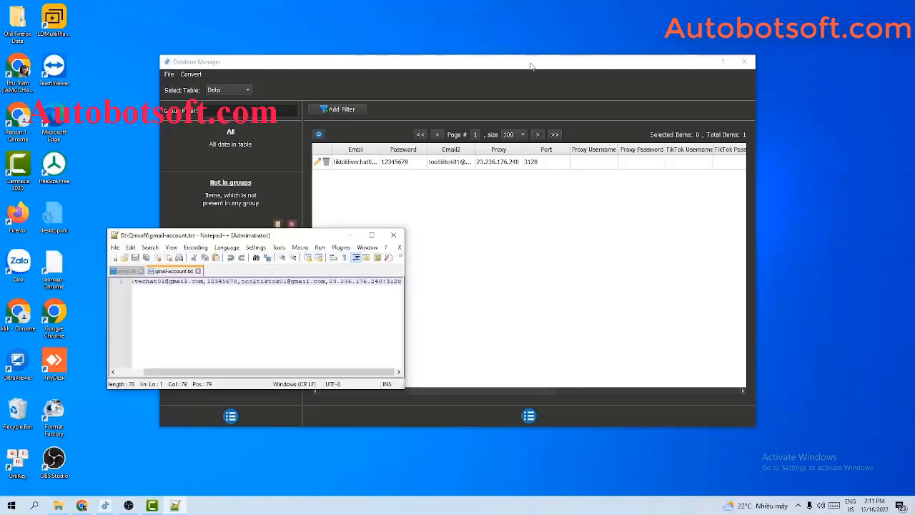
Import D:/Qnisoft/gmail-account.txt via Convert > Import Csv and widen the Email2 column
left_click_drag(531, 62, 623, 66)
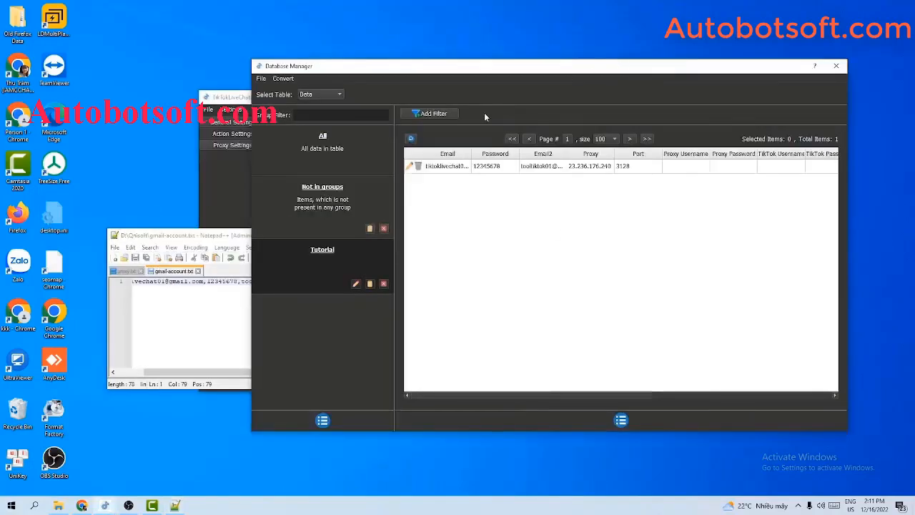
left_click(284, 80)
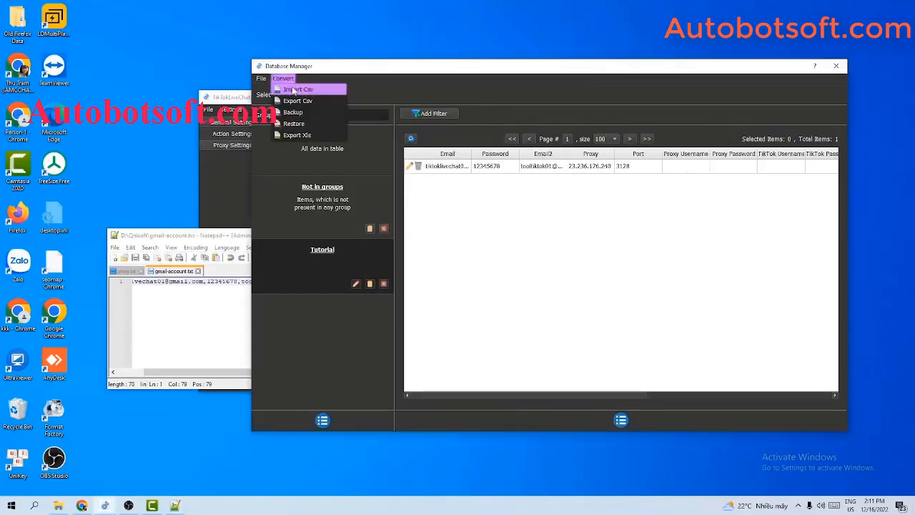
left_click(294, 89)
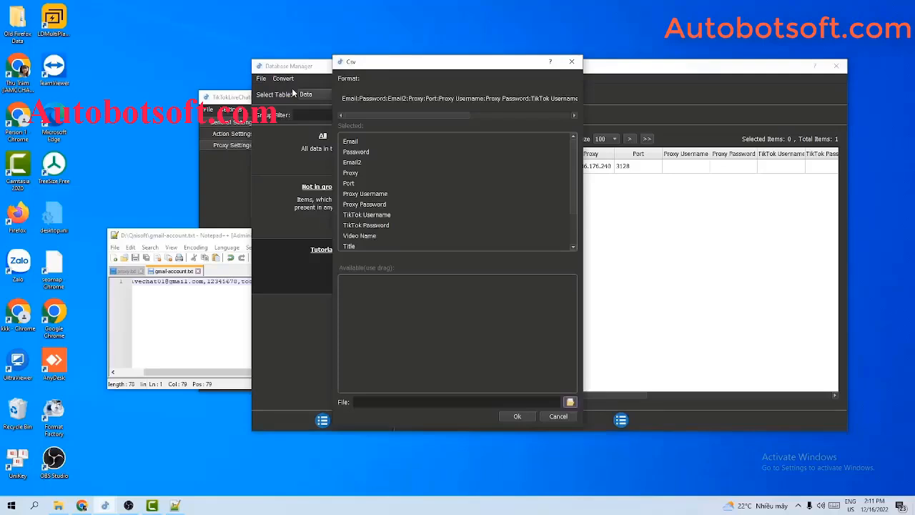
left_click(569, 402)
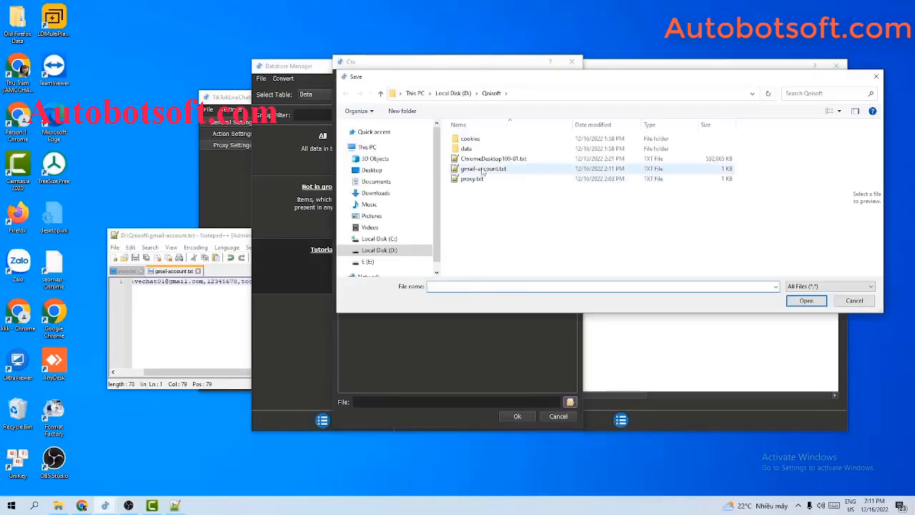
left_click(484, 169)
left_click(806, 300)
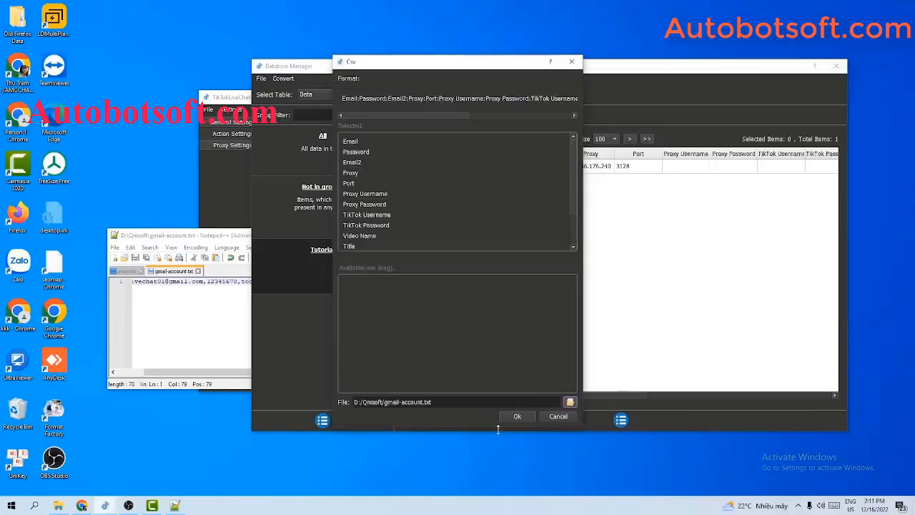
left_click(512, 418)
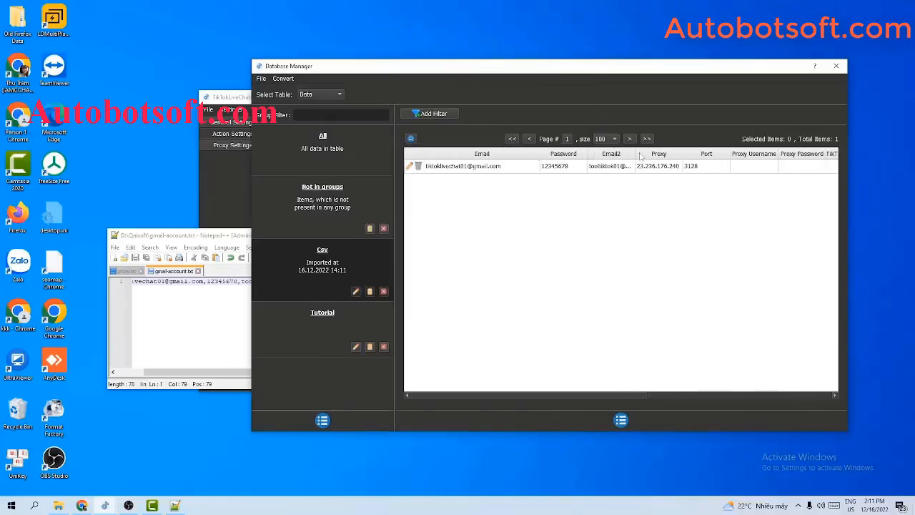
left_click_drag(637, 152, 704, 153)
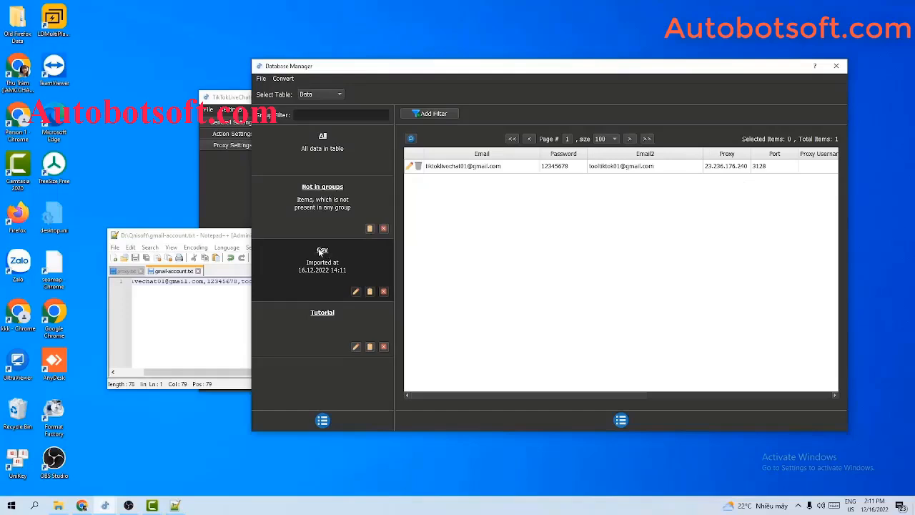
Change the imported Csv group's name to Tutorial2, then close the Notepad++ window
left_click(356, 290)
left_click_drag(430, 203, 413, 205)
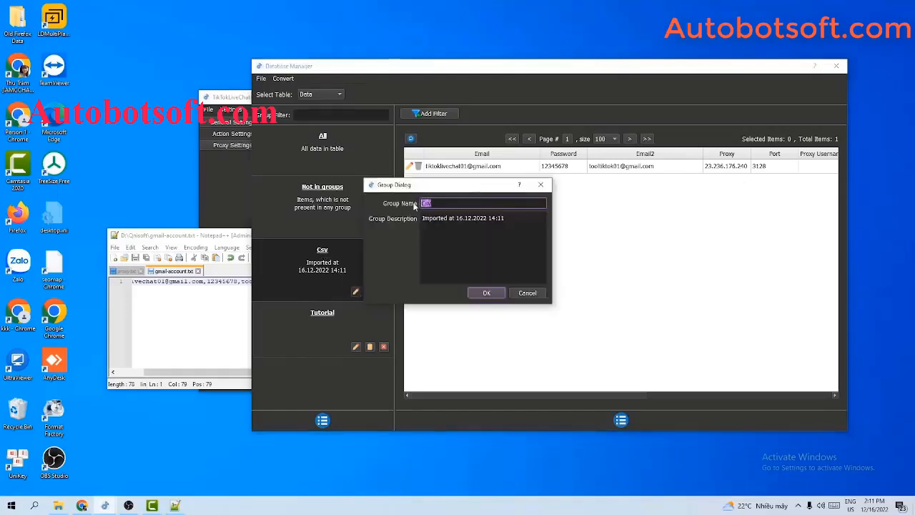
type("Tu")
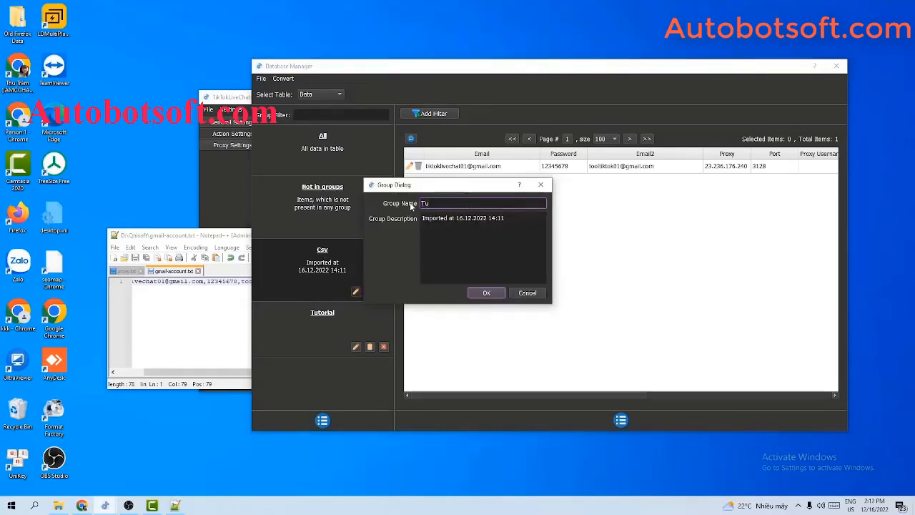
type("torial2")
key("Return")
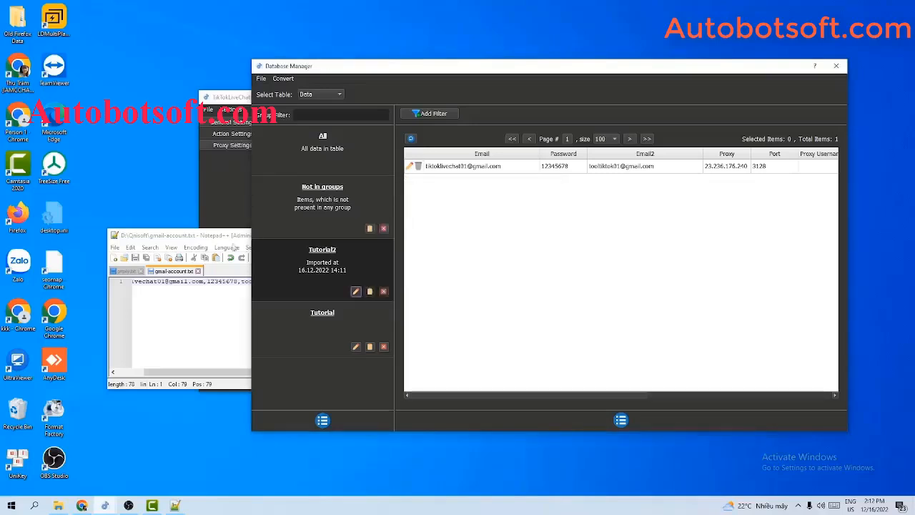
left_click(234, 244)
left_click(397, 235)
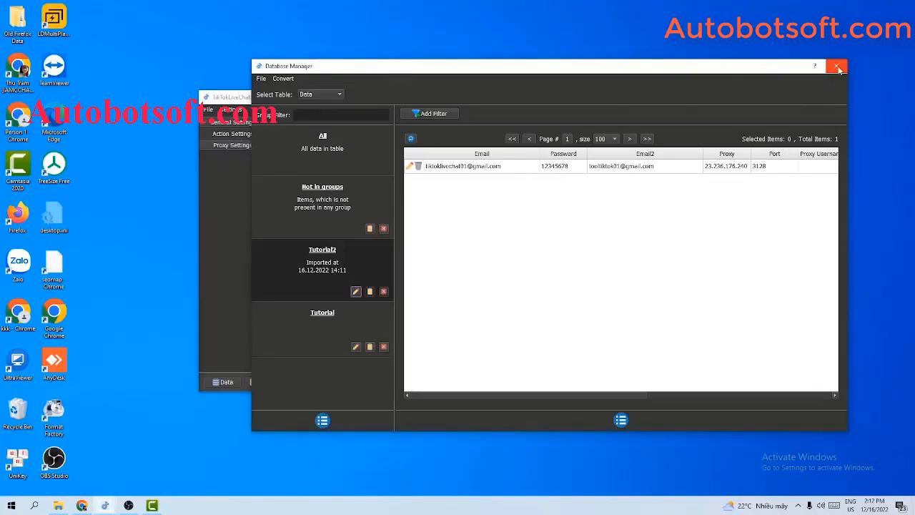
Check only Tutorial in the Account dropdown, leaving Tutorial2 unchecked, then reopen Database Manager
left_click(839, 69)
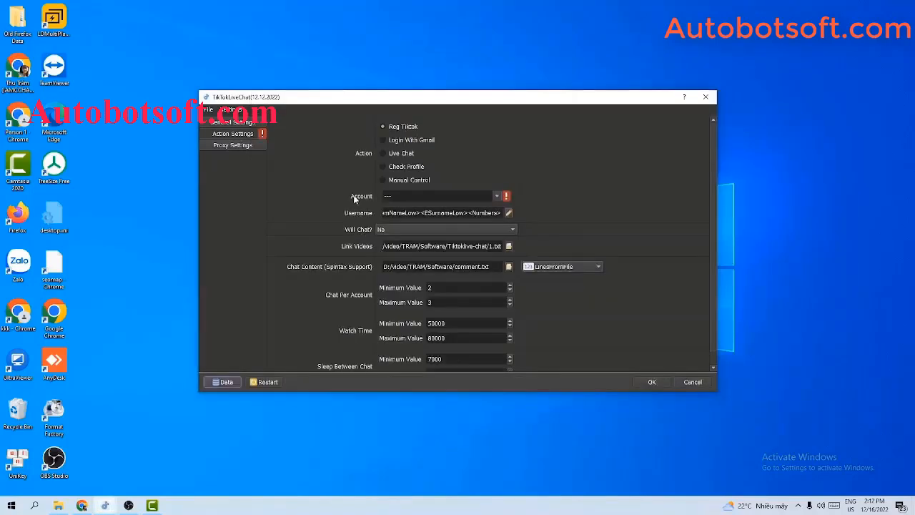
left_click(496, 198)
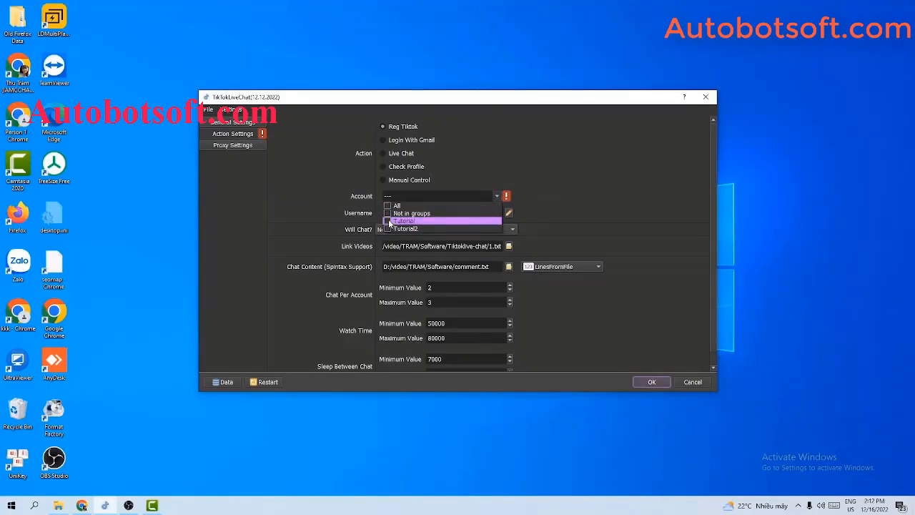
left_click(389, 224)
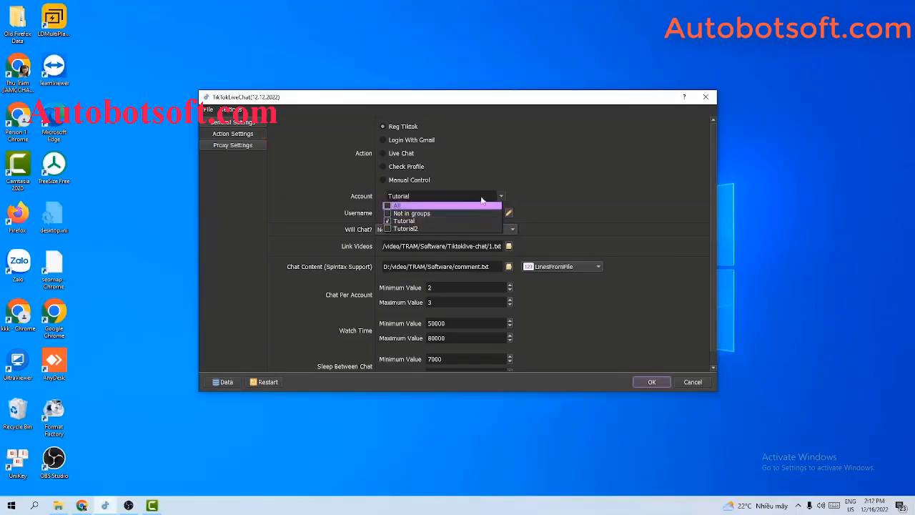
left_click(502, 198)
left_click(502, 198)
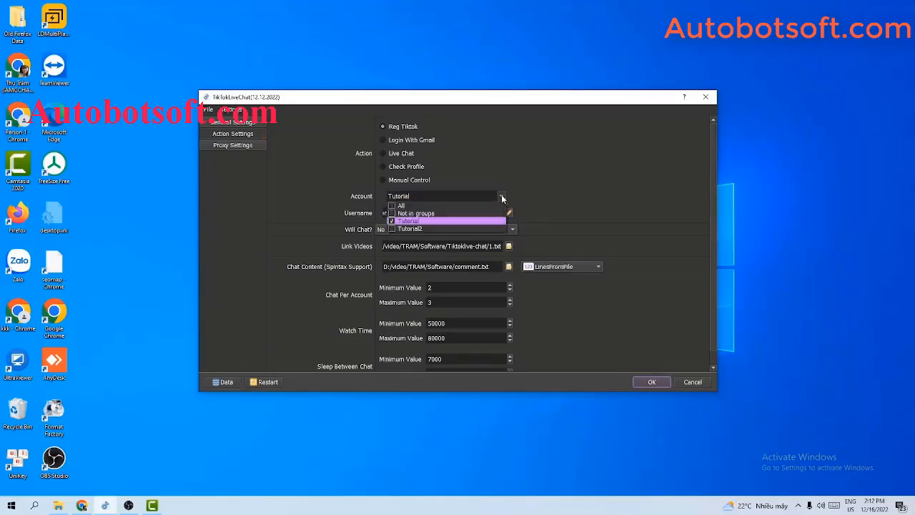
left_click(392, 229)
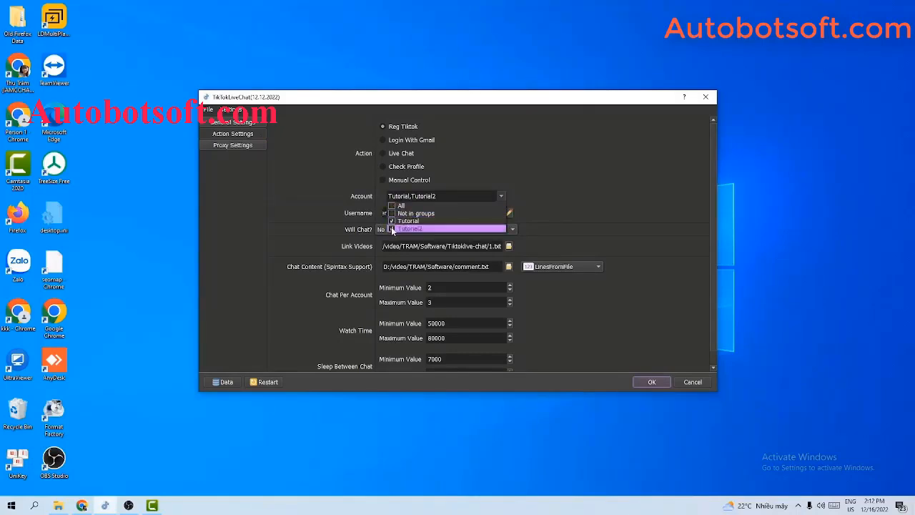
left_click(392, 229)
left_click(588, 185)
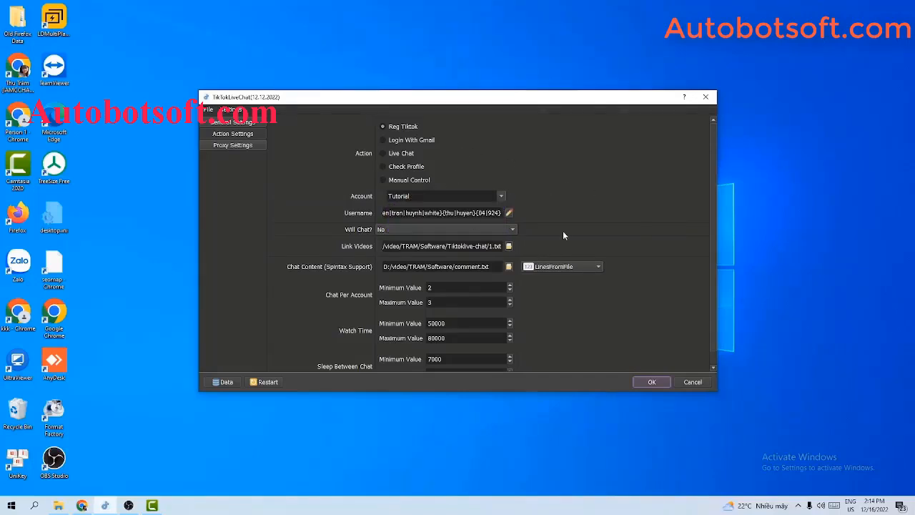
scroll(658, 286, "down", 1)
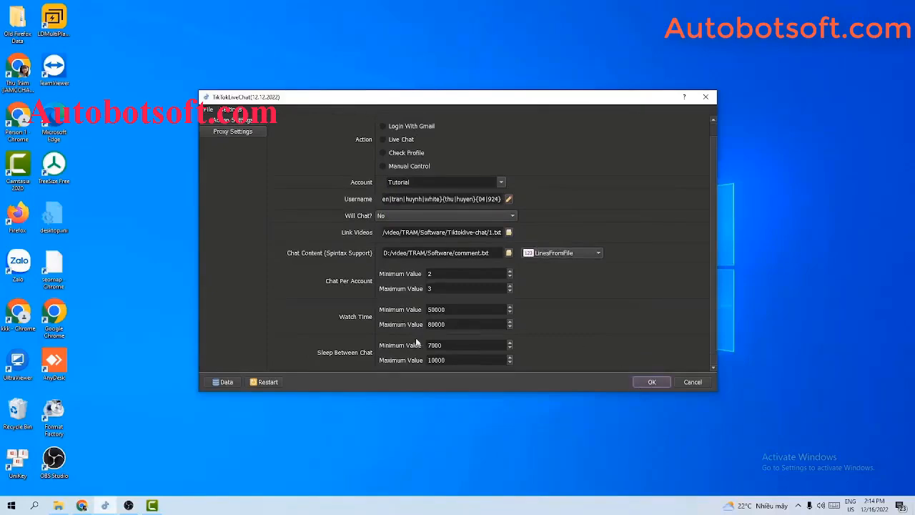
left_click(225, 382)
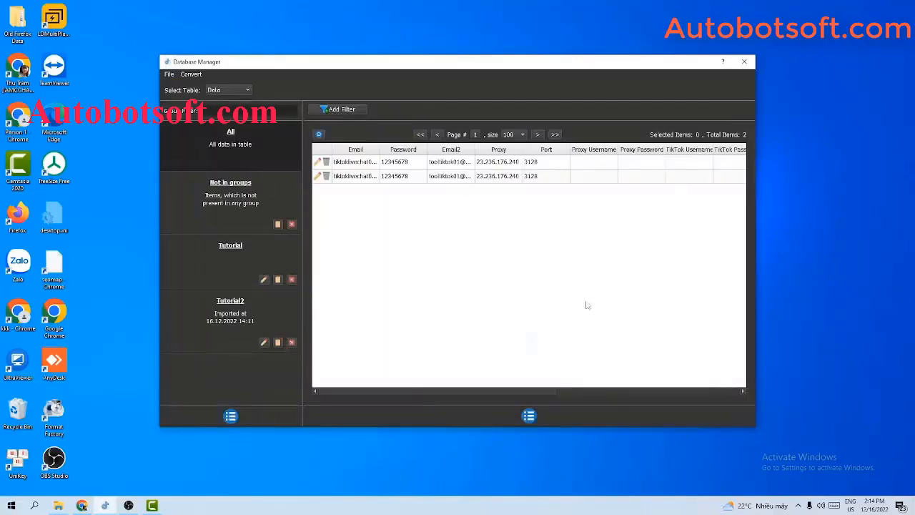
Close the Database Manager window with its X button
left_click_drag(513, 390, 531, 389)
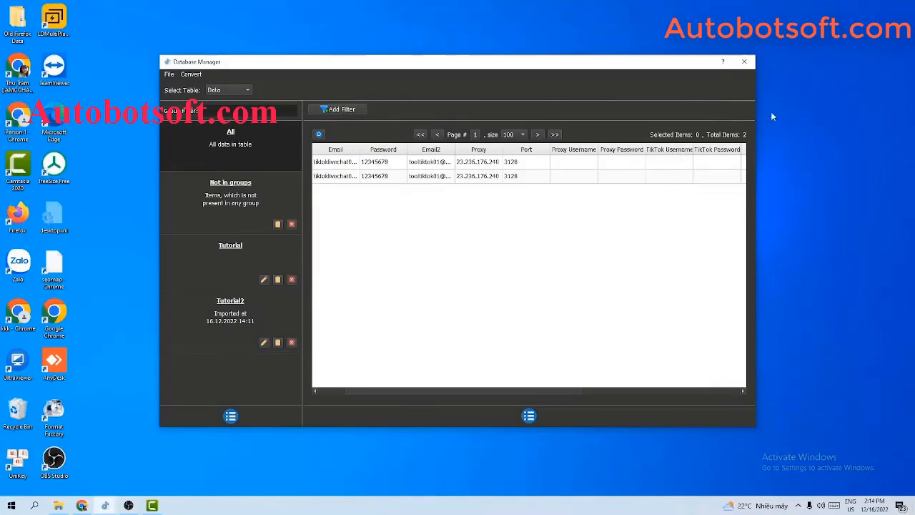
left_click(745, 61)
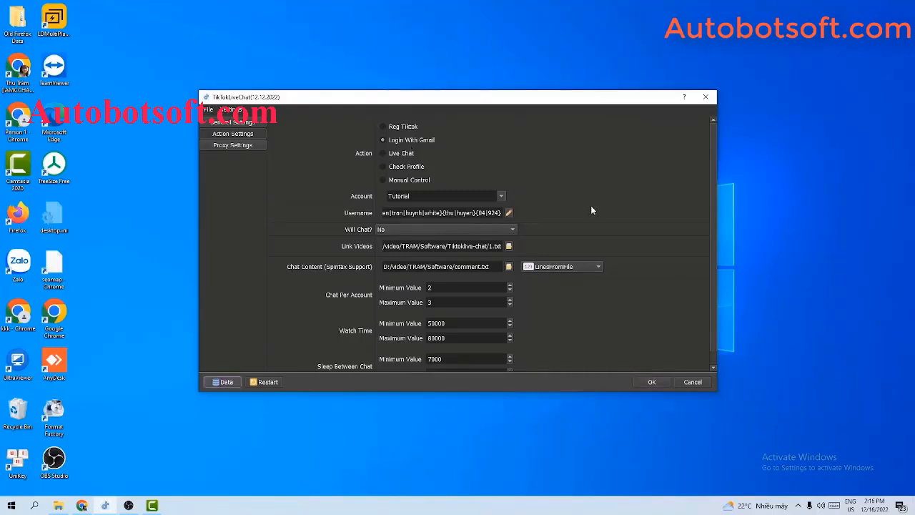
left_click(223, 381)
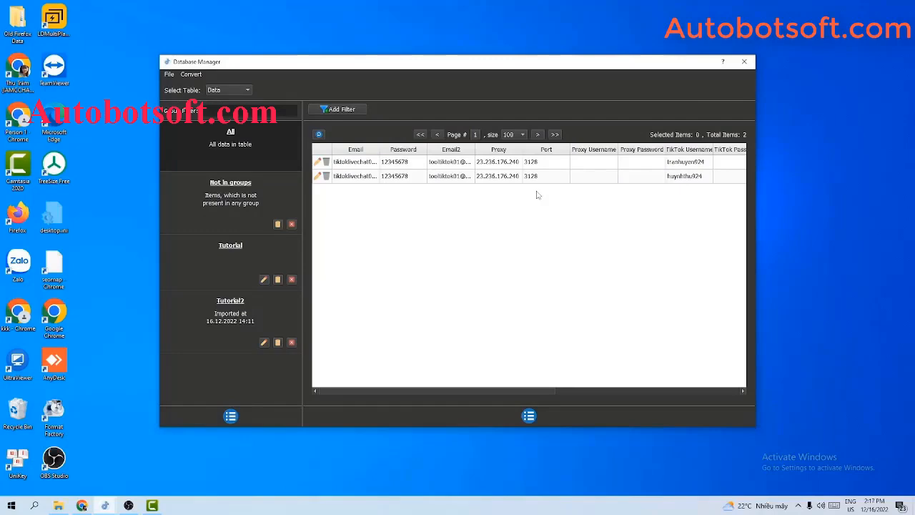
left_click(744, 62)
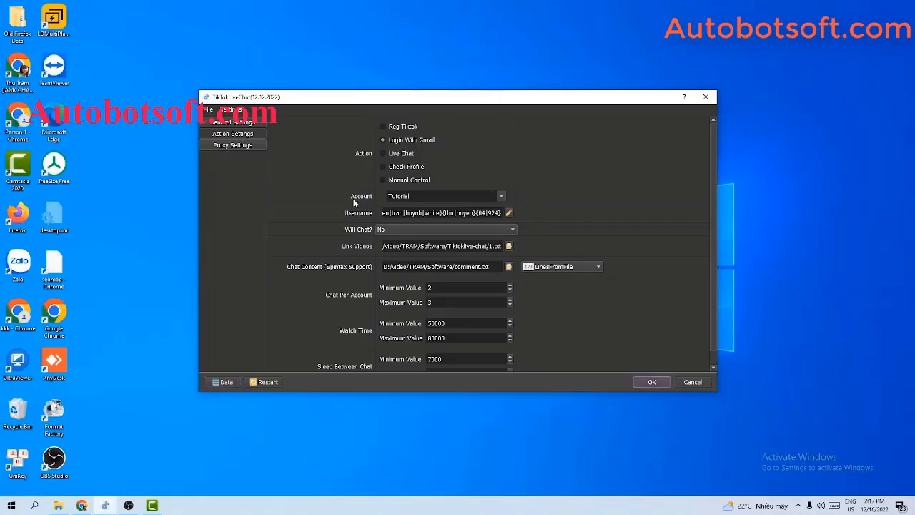
left_click(487, 197)
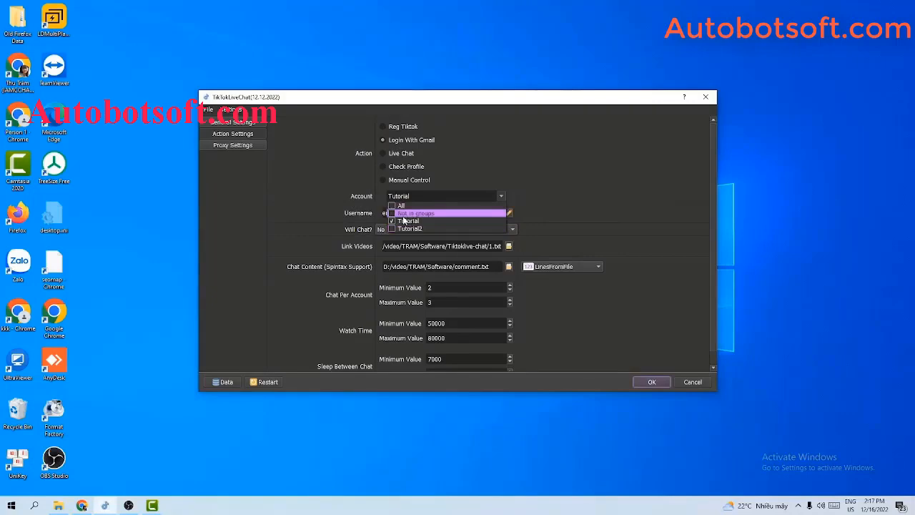
left_click(589, 192)
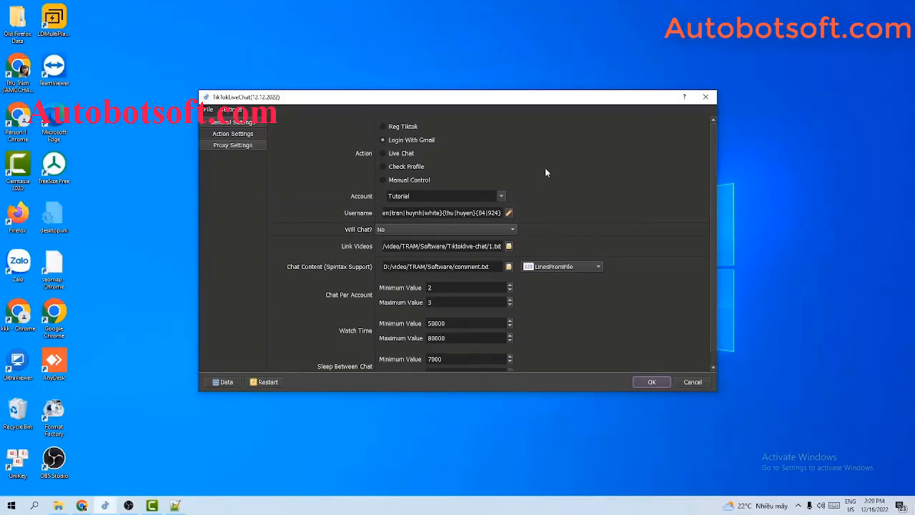
left_click(58, 505)
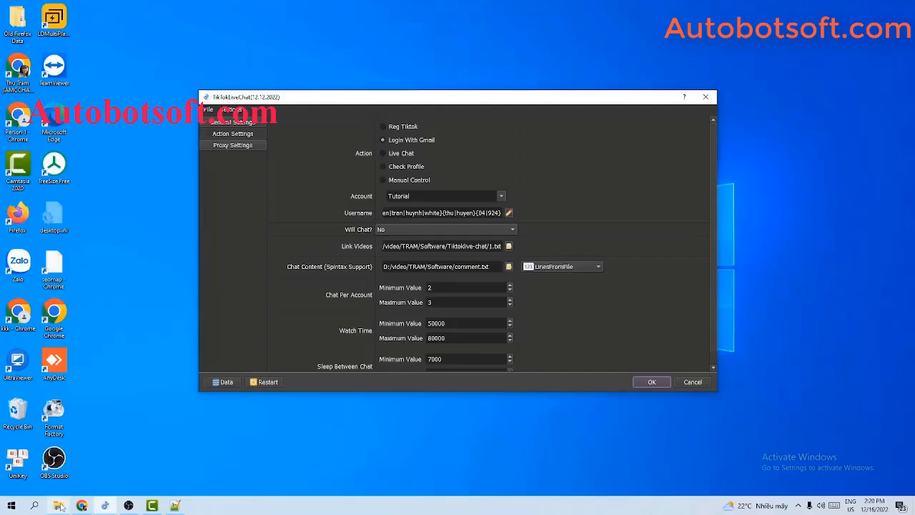
Open gmail-account.txt from the Qnisoft folder in Notepad++
left_click_drag(341, 165, 309, 217)
left_click(565, 148)
left_click(139, 306)
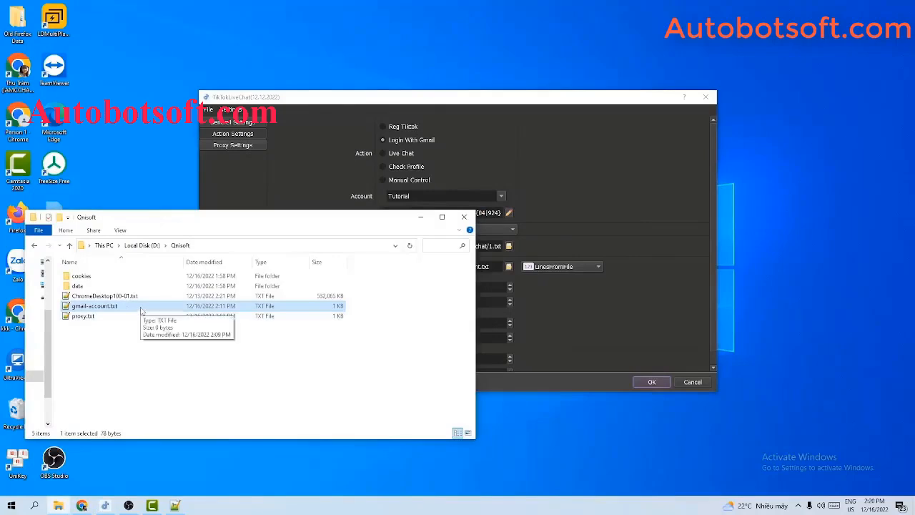
double_click(140, 310)
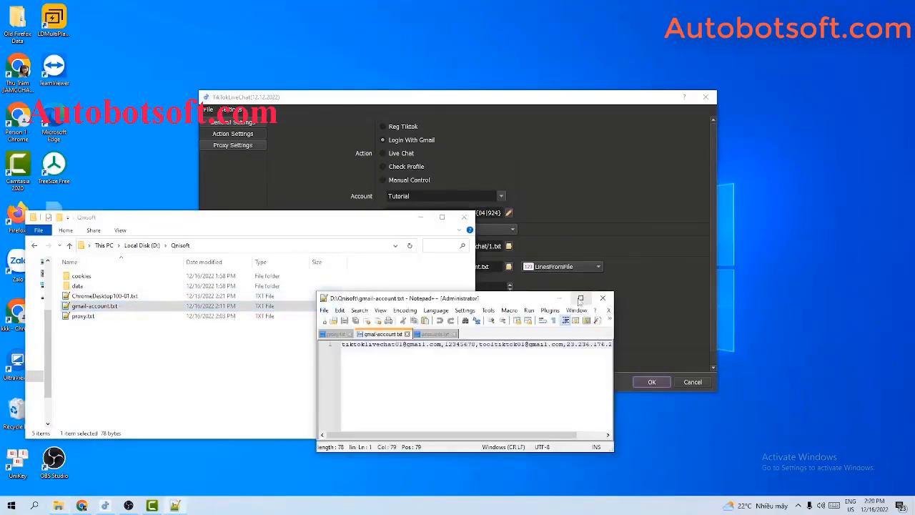
Reopen Database Manager and widen the Notepad++ window to show the full account line
left_click(629, 228)
left_click(223, 382)
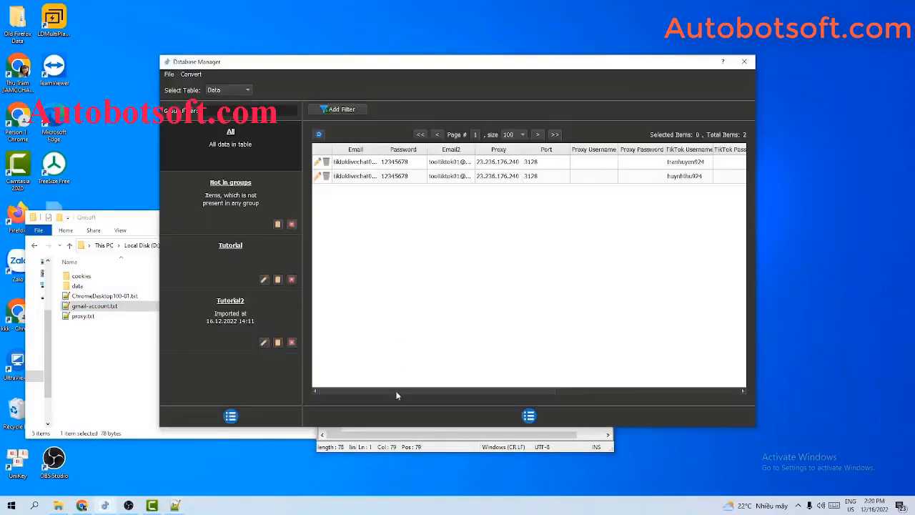
left_click(416, 431)
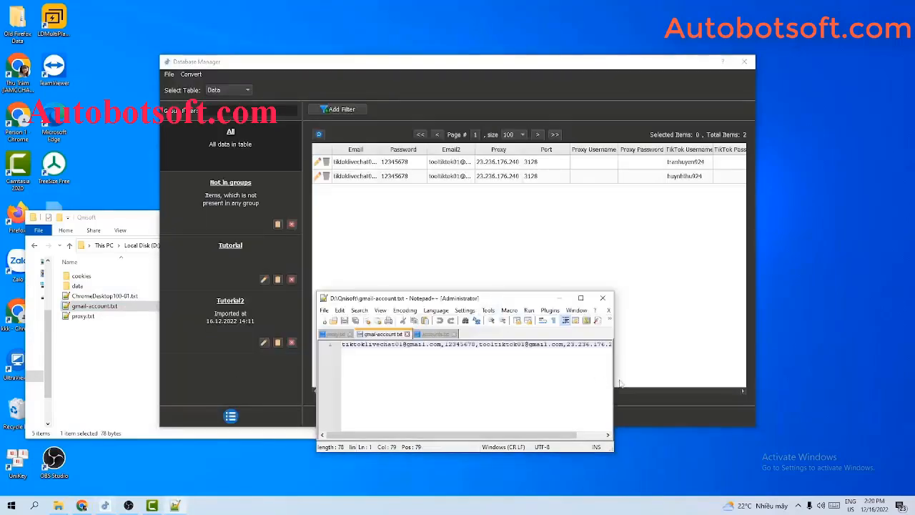
left_click(700, 384)
left_click(554, 433)
left_click_drag(614, 371, 823, 372)
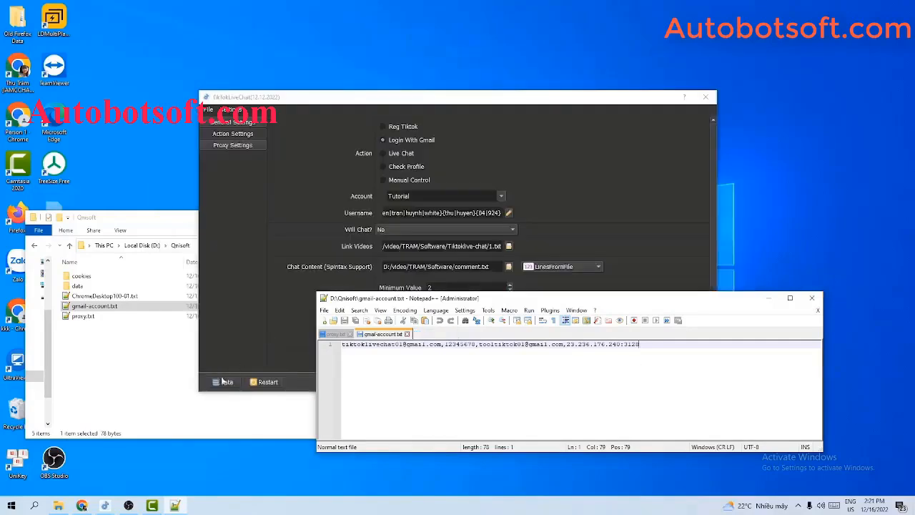
left_click(219, 383)
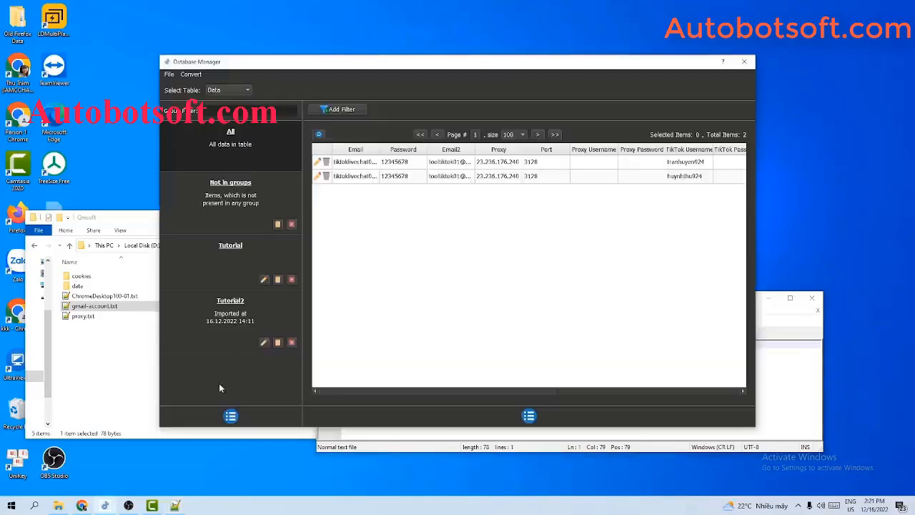
left_click(190, 75)
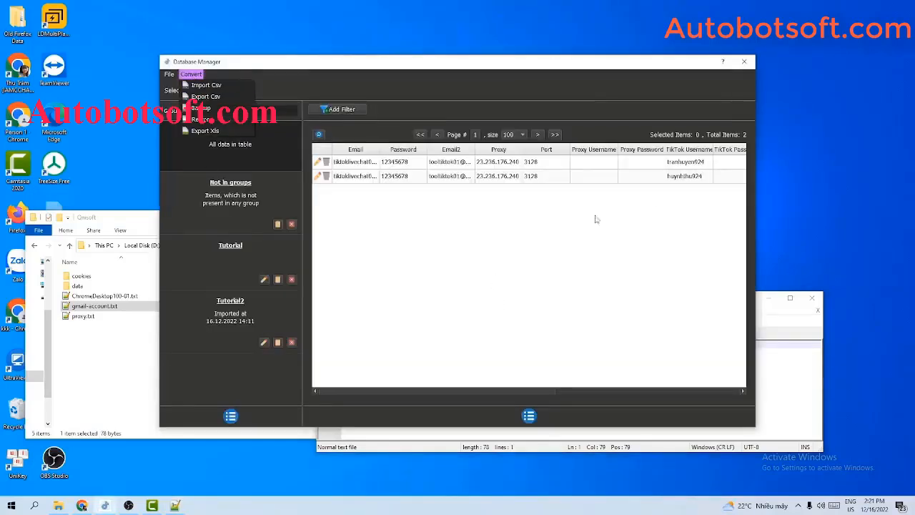
Close the Convert menu and Database Manager, keeping Tutorial as the account group
left_click(744, 62)
left_click(744, 62)
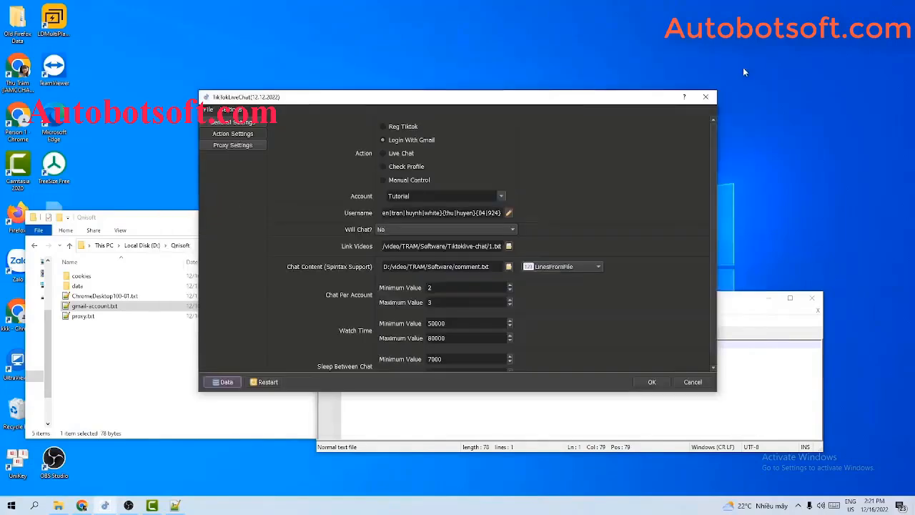
left_click(503, 198)
left_click(620, 153)
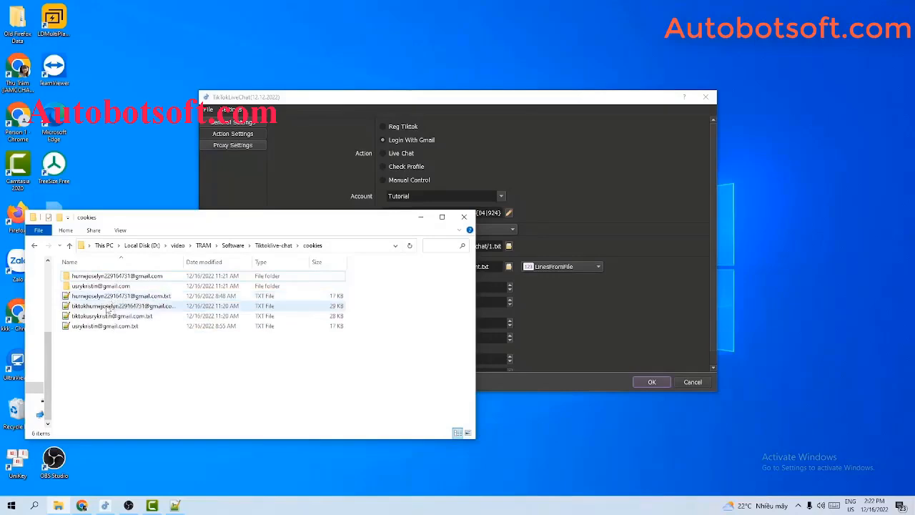
Set the TikTokLiveChat action to Live Chat, keeping Tutorial as the account group
left_click(421, 217)
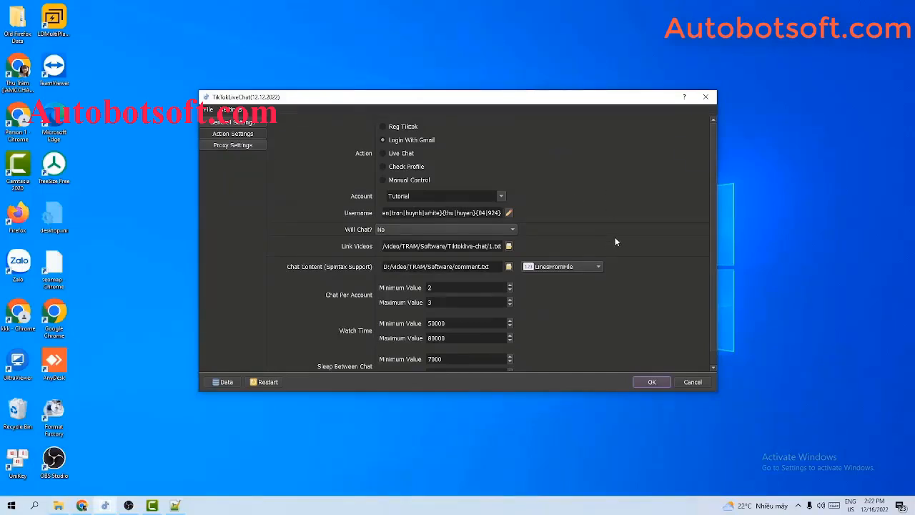
left_click(384, 154)
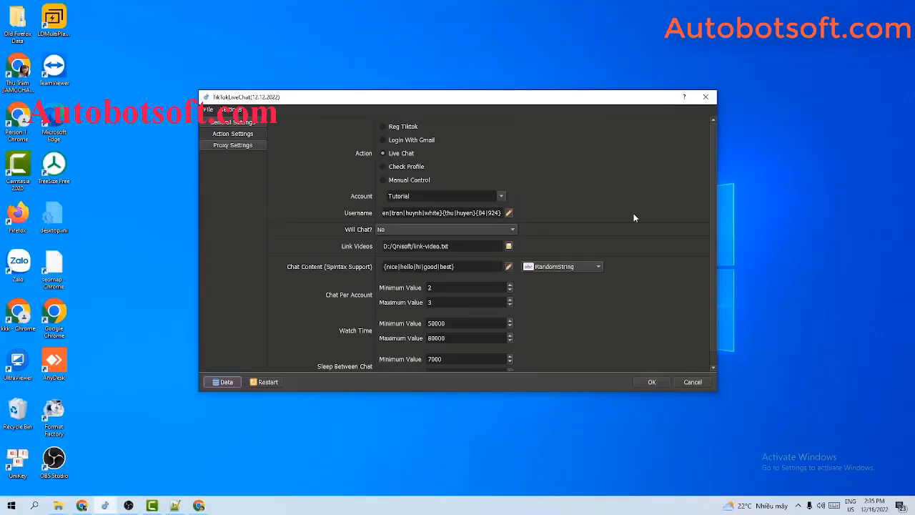
left_click(504, 196)
left_click(619, 167)
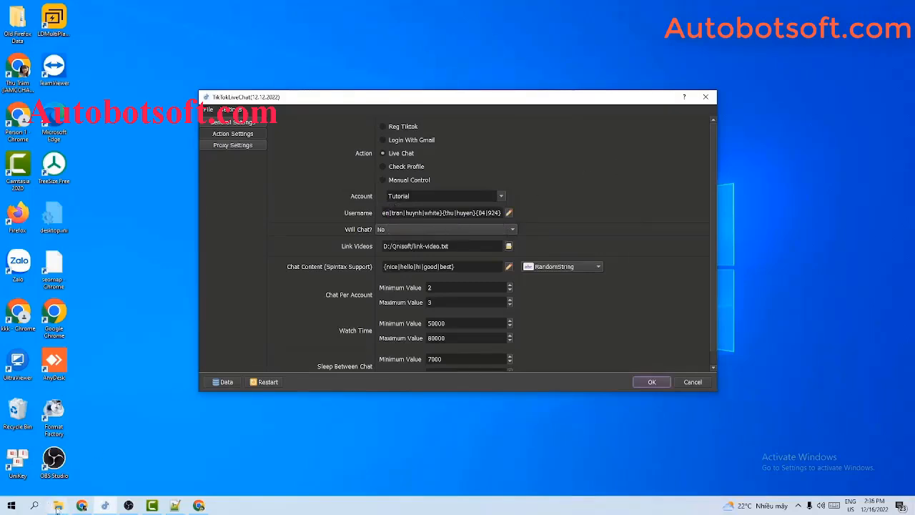
Create a new text document named tiktok-account.txt in Qnisoft and open it in Notepad++
mouse_move(58, 508)
left_click(46, 472)
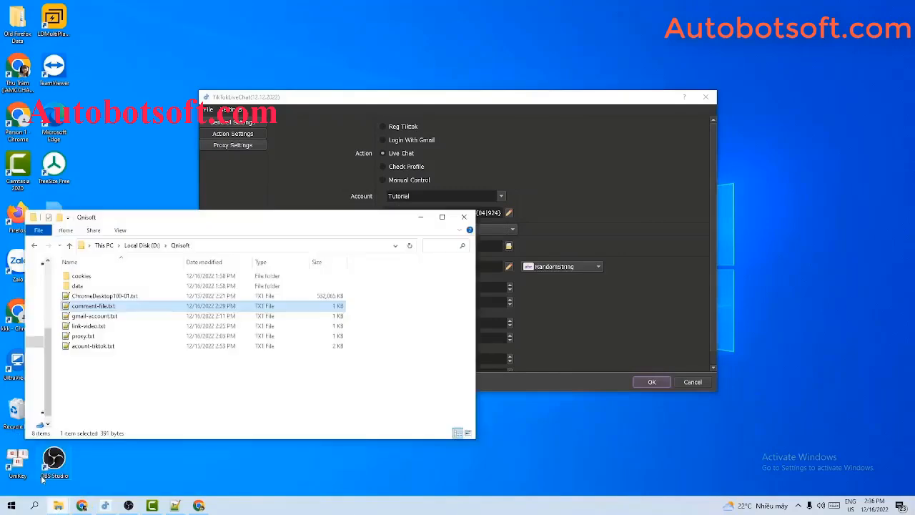
right_click(144, 366)
mouse_move(176, 342)
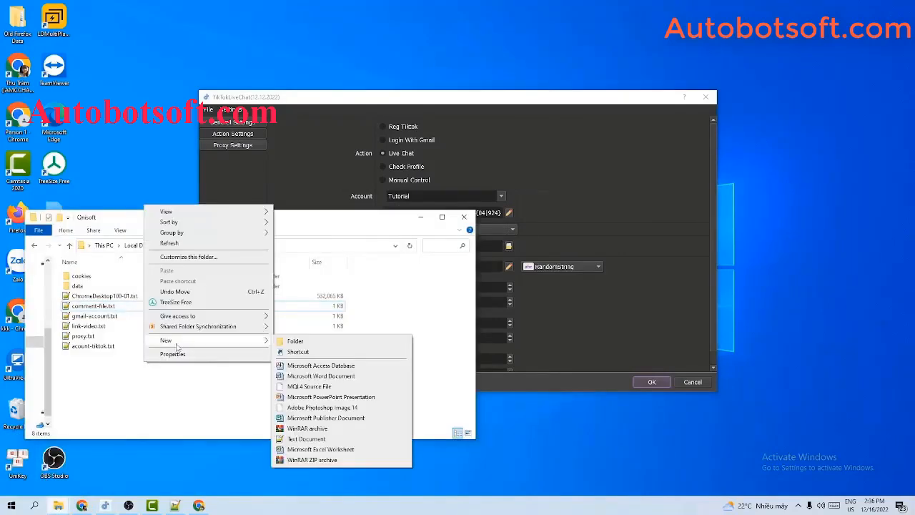
left_click(297, 438)
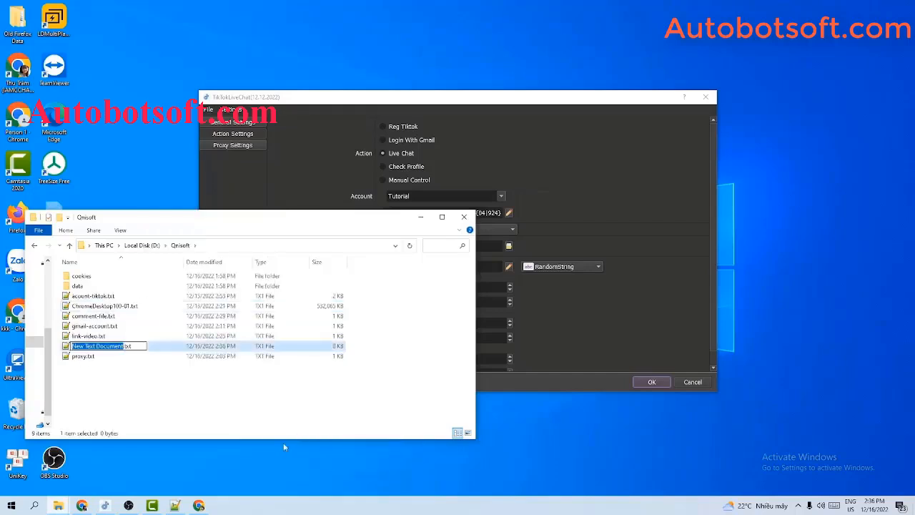
type("tiktok-a")
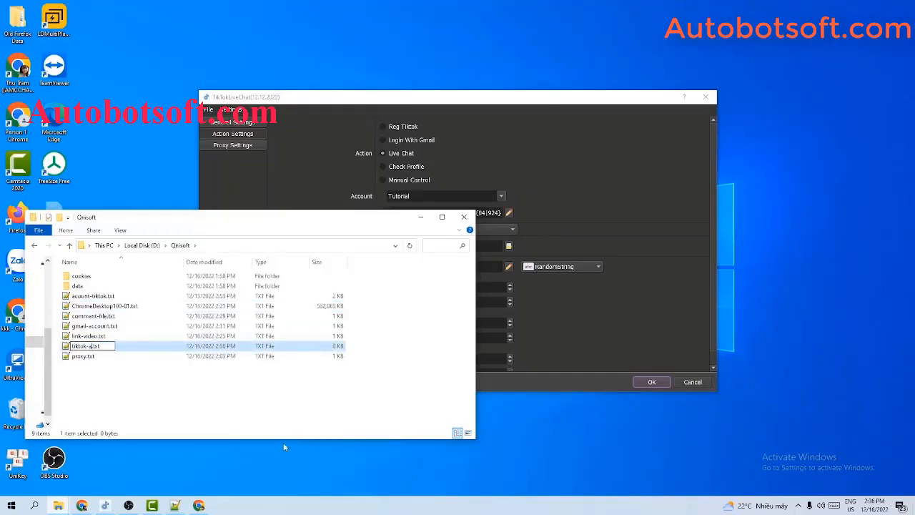
type("ccount")
key("Return")
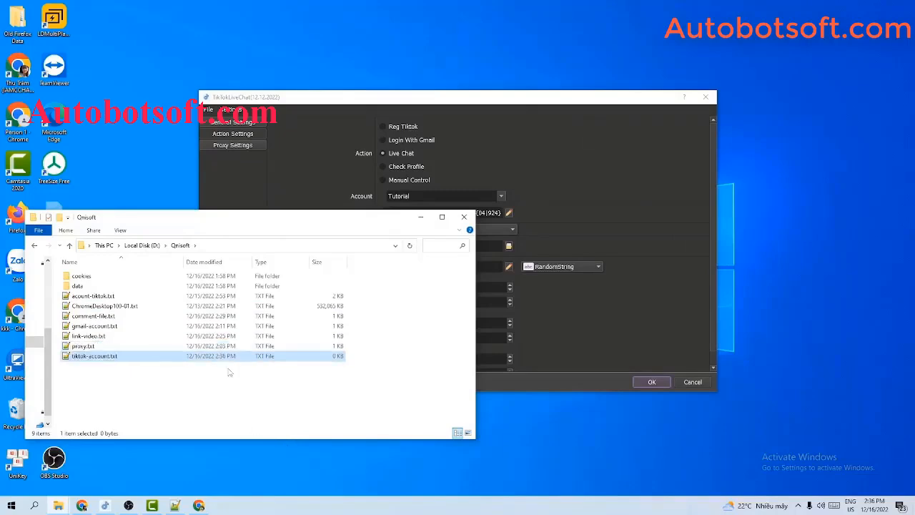
double_click(161, 356)
Open the account Database Manager, minimize the Qnisoft folder, and bring the empty tiktok-account.txt forward
left_click(260, 345)
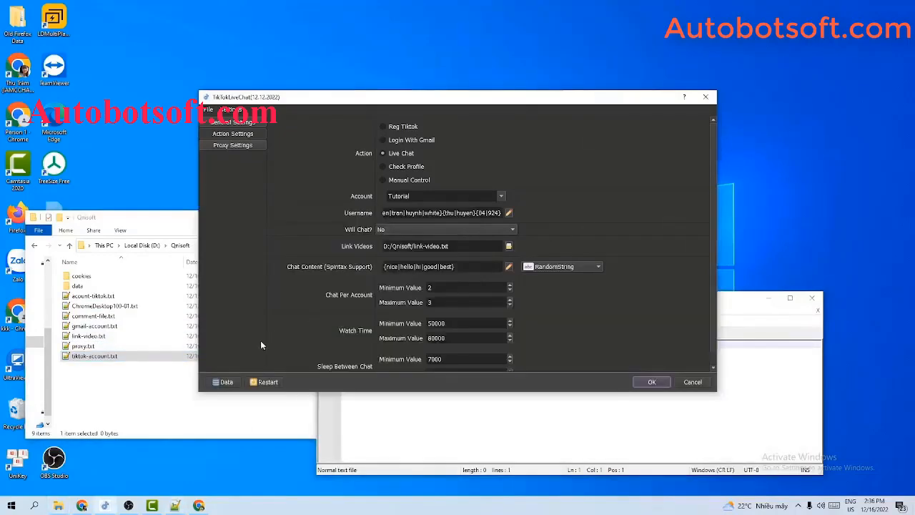
left_click(230, 382)
left_click(134, 230)
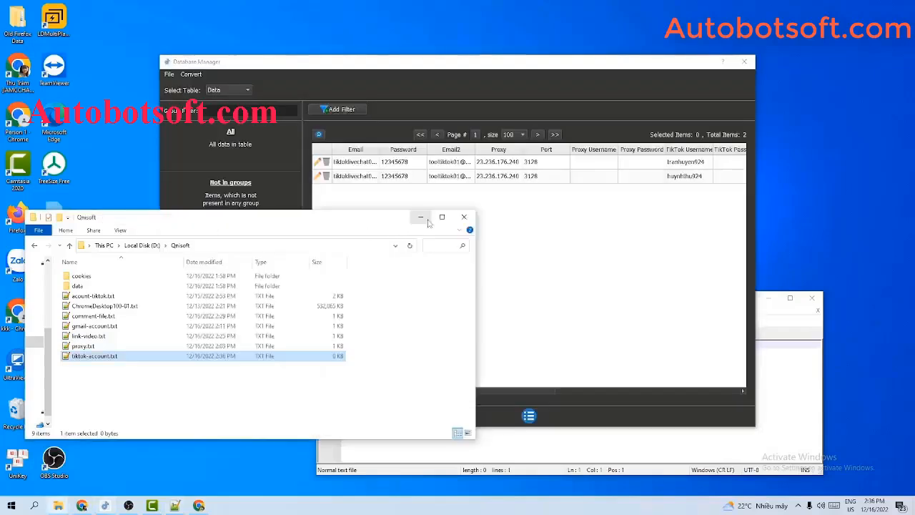
left_click(427, 220)
left_click(621, 452)
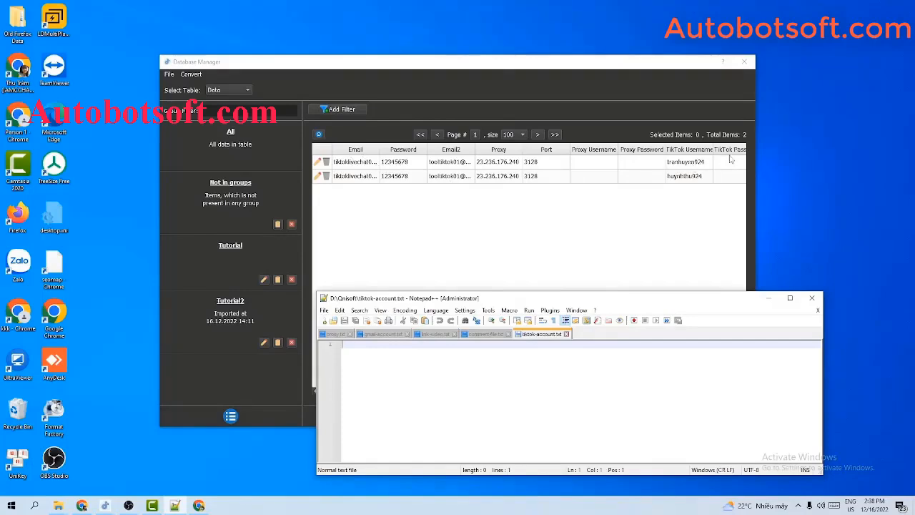
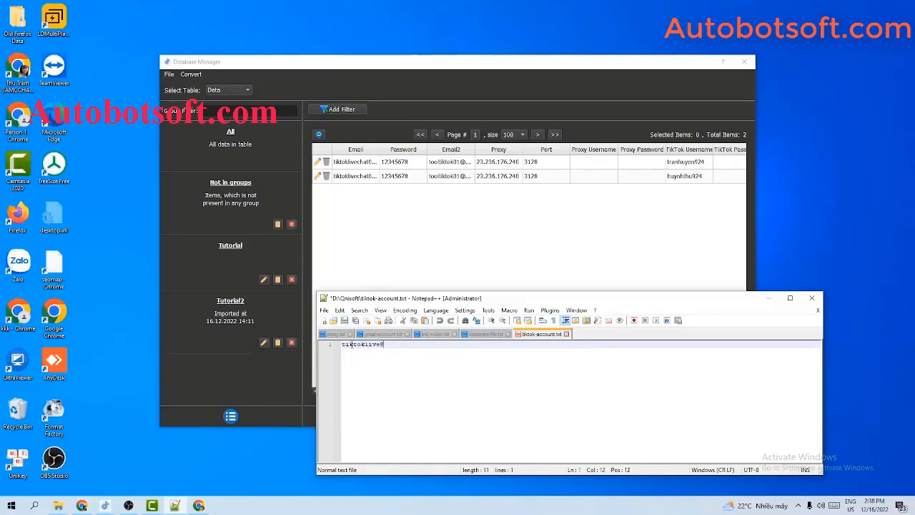